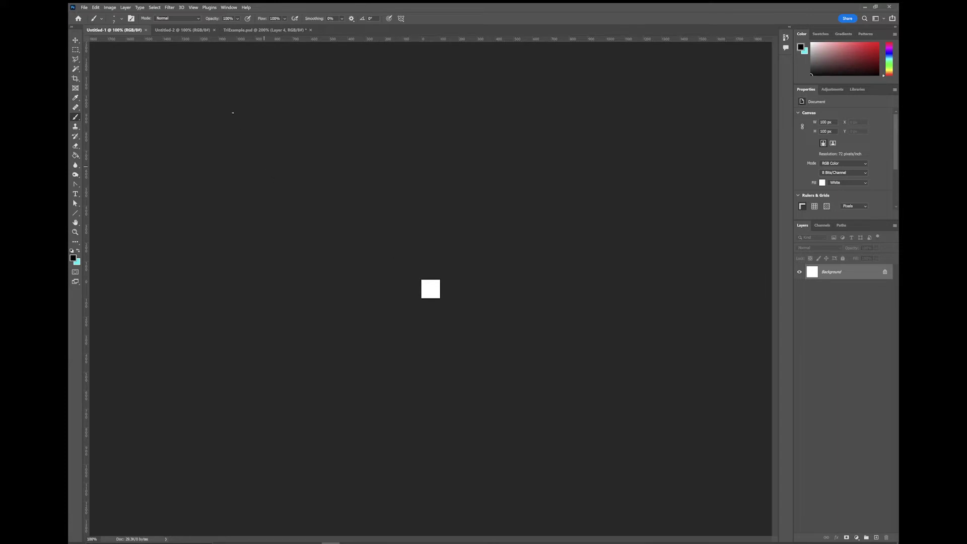
# - Zoom into the tiny canvas and select the Line tool with a cyan fill
pyautogui.click(75, 232)
pyautogui.moveTo(431, 288); pyautogui.dragTo(431, 288)
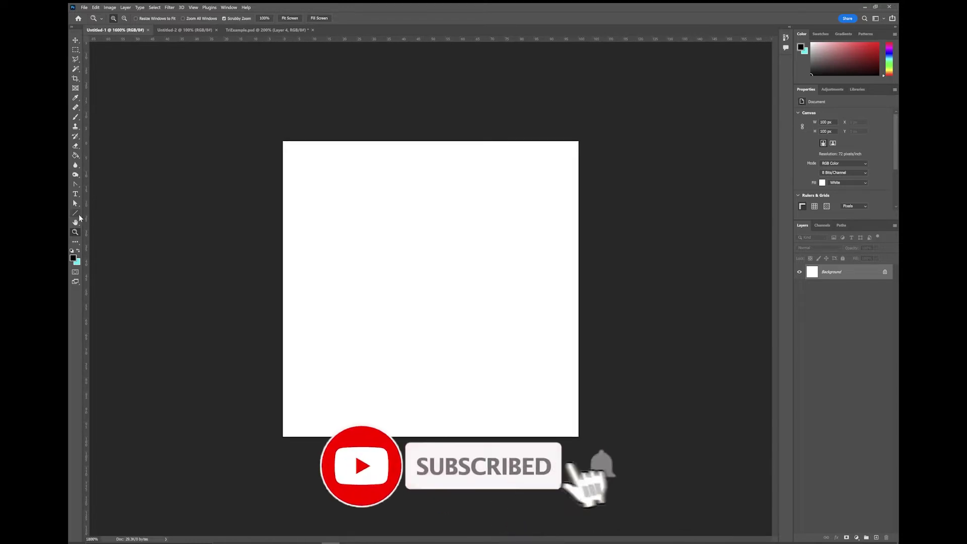
pyautogui.click(76, 213)
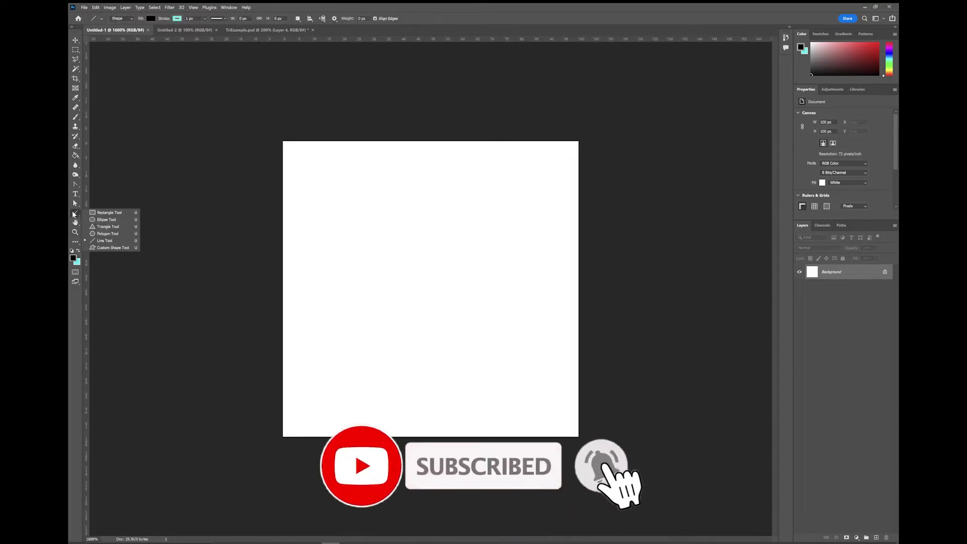
pyautogui.click(120, 241)
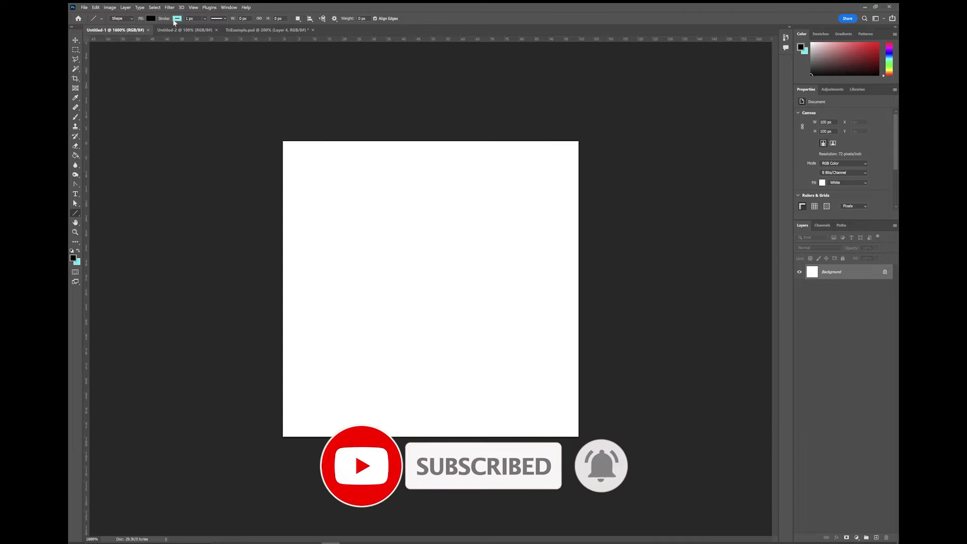
pyautogui.click(150, 18)
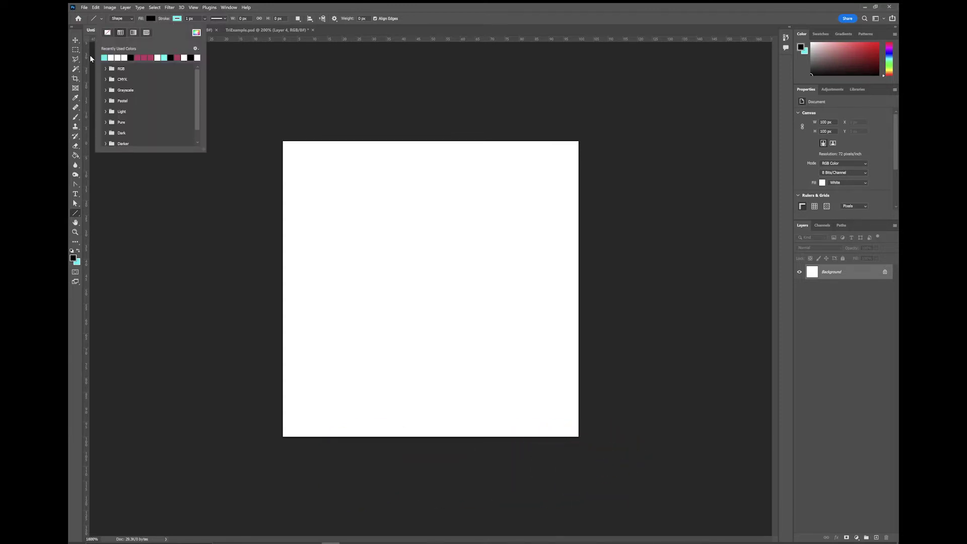
pyautogui.click(105, 57)
pyautogui.click(284, 6)
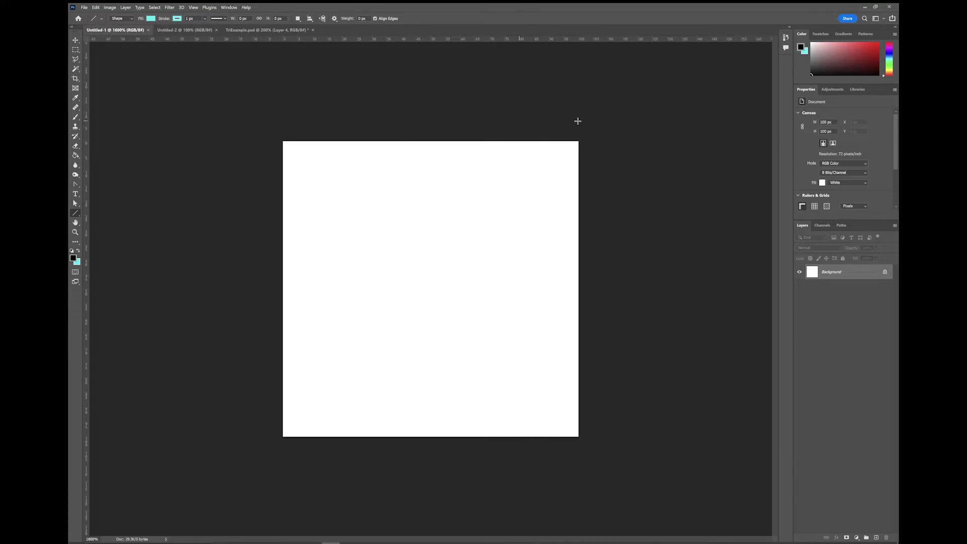
# - At 1200% zoom, draw a full-height vertical cyan line near the canvas's left edge
pyautogui.click(76, 232)
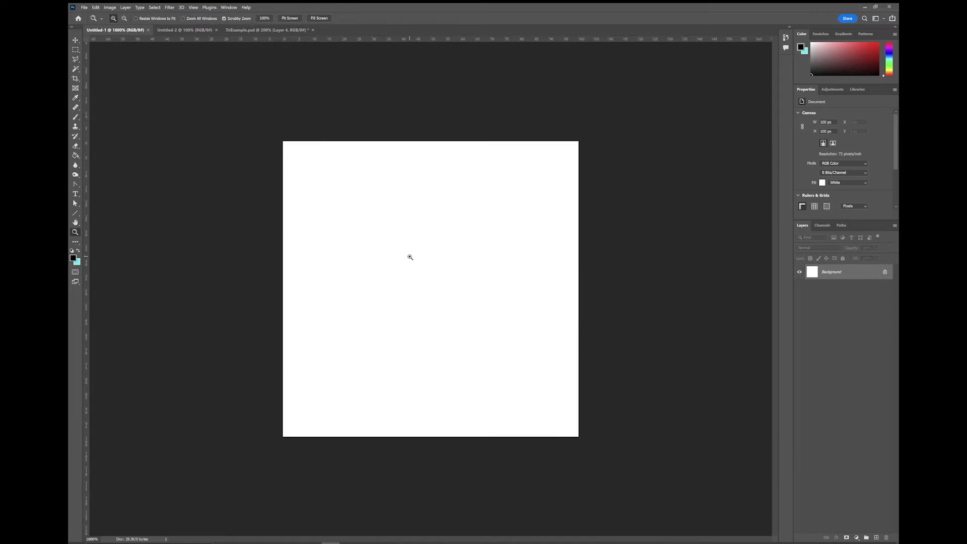
pyautogui.keyDown('alt'); pyautogui.click(432, 256); pyautogui.keyUp('alt')
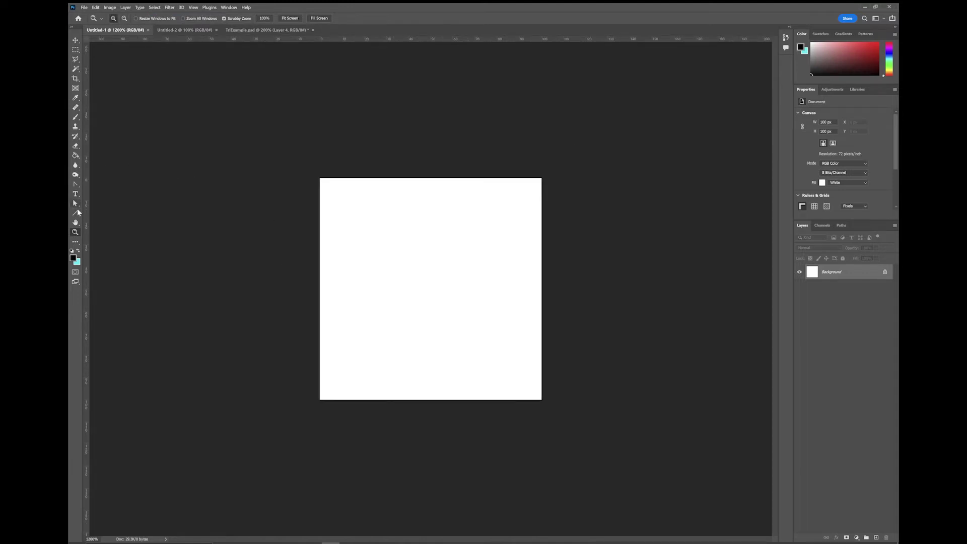
pyautogui.click(75, 213)
pyautogui.moveTo(351, 67); pyautogui.dragTo(347, 503)
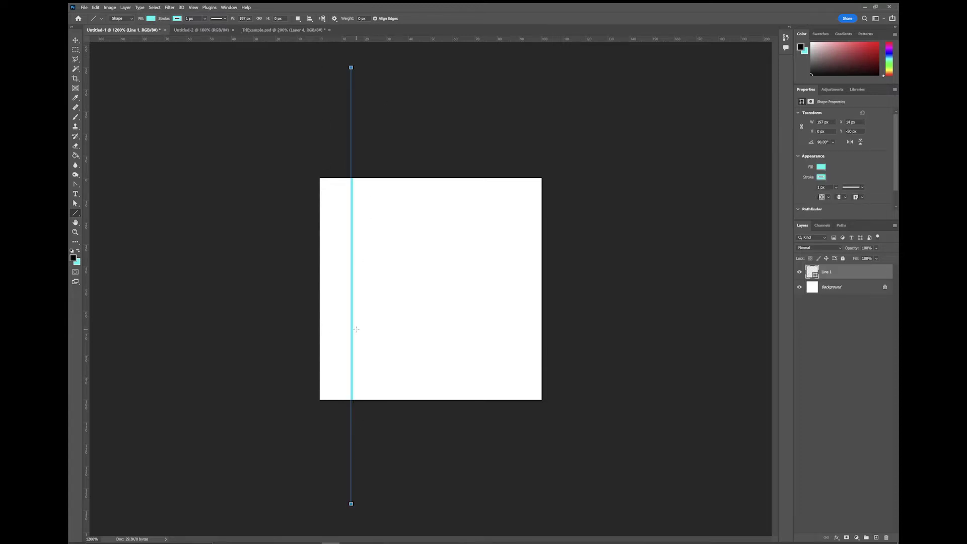
# - Duplicate the Line 1 layer twice to create Line 1 copy and Line 1 copy 2
pyautogui.rightClick(824, 276)
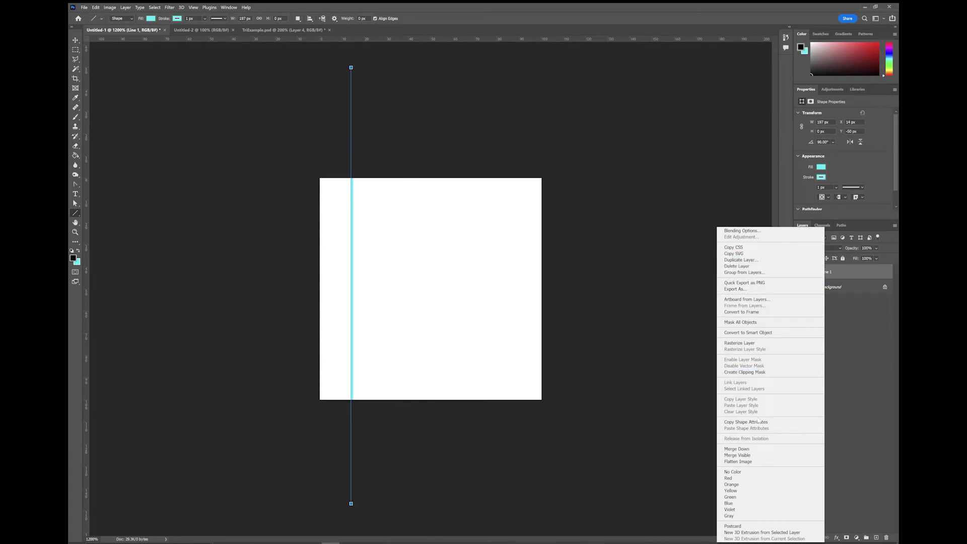
pyautogui.click(758, 261)
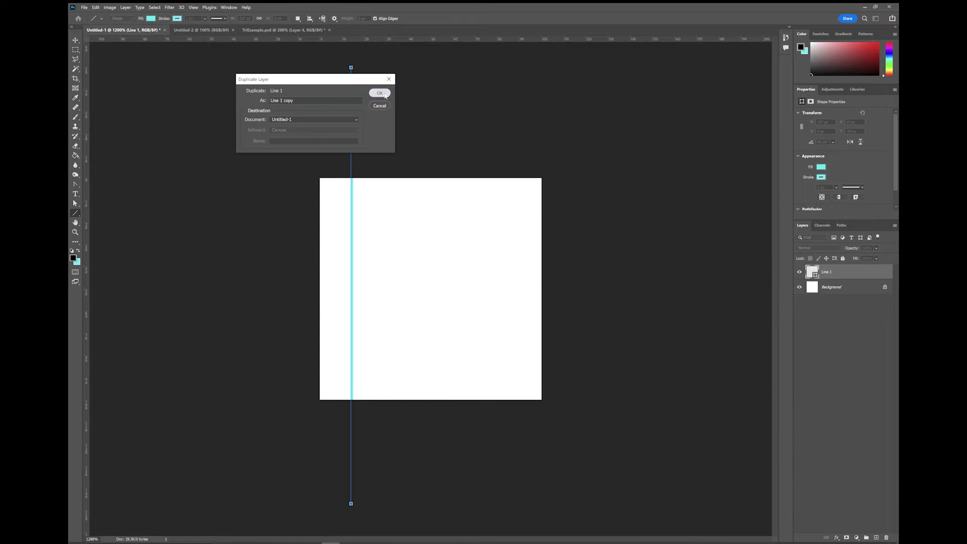
pyautogui.press('Return')
pyautogui.rightClick(834, 272)
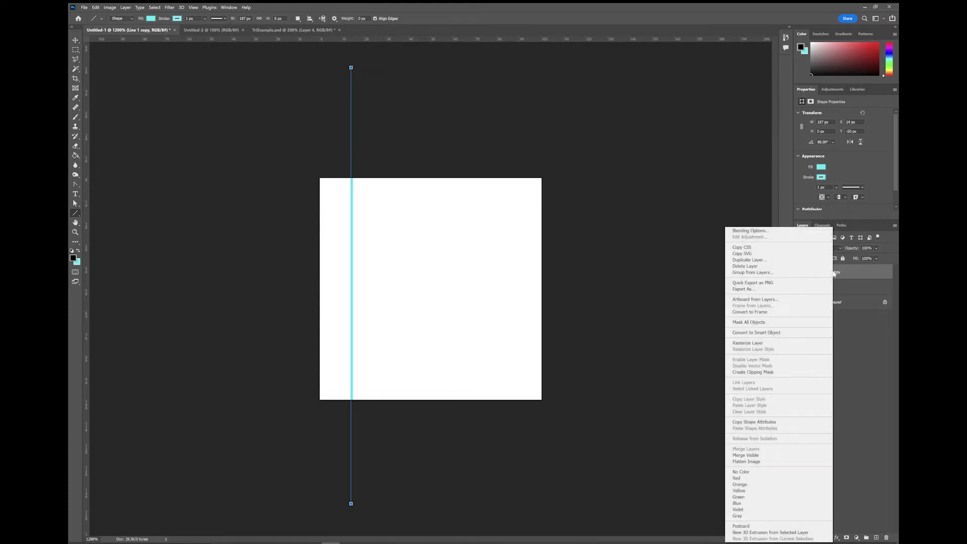
pyautogui.click(787, 261)
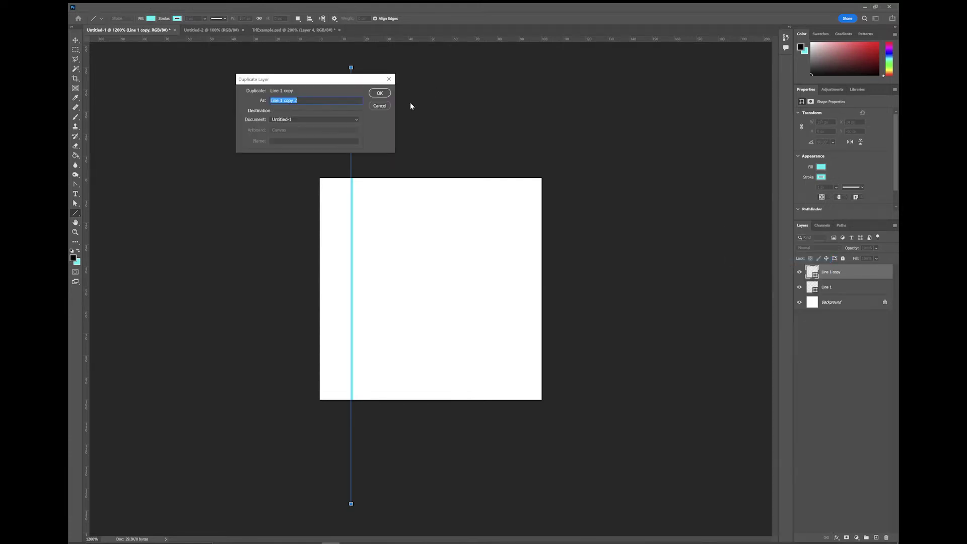
pyautogui.click(378, 91)
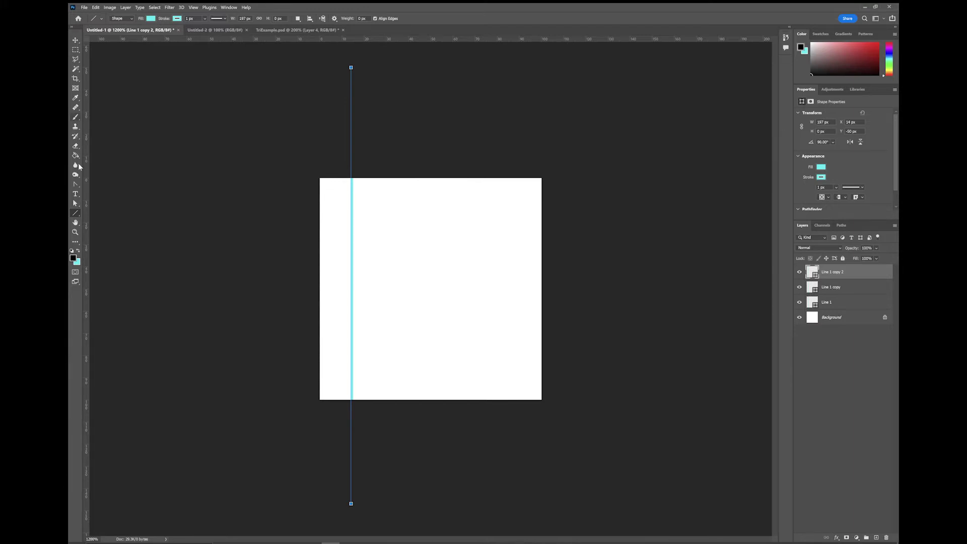
# - Move one copy to the right side, then distribute all three lines evenly horizontally
pyautogui.click(75, 41)
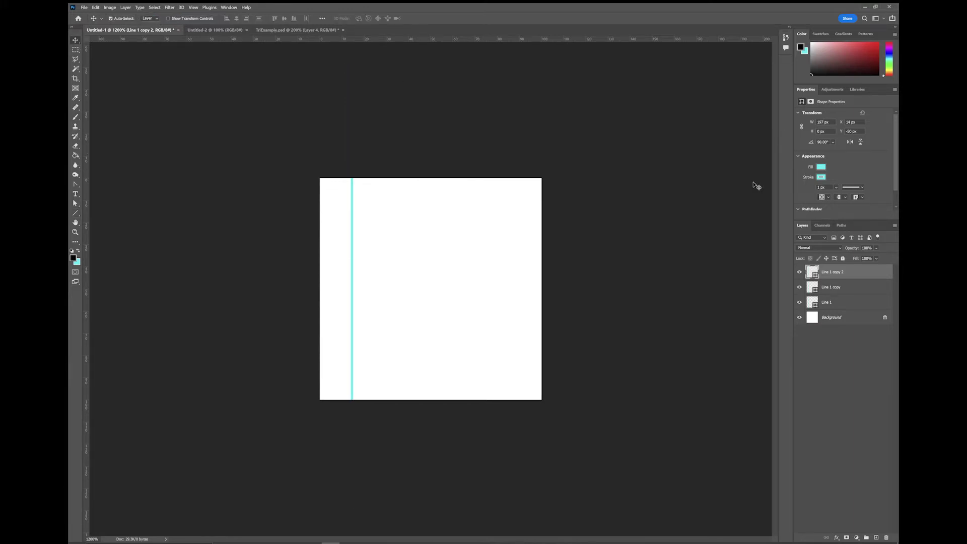
pyautogui.click(342, 230)
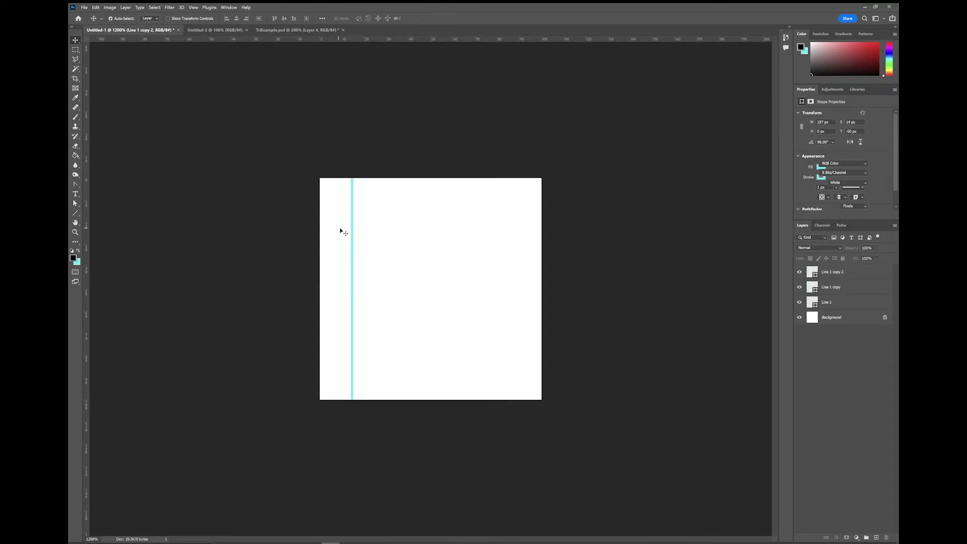
pyautogui.moveTo(354, 227); pyautogui.dragTo(506, 239)
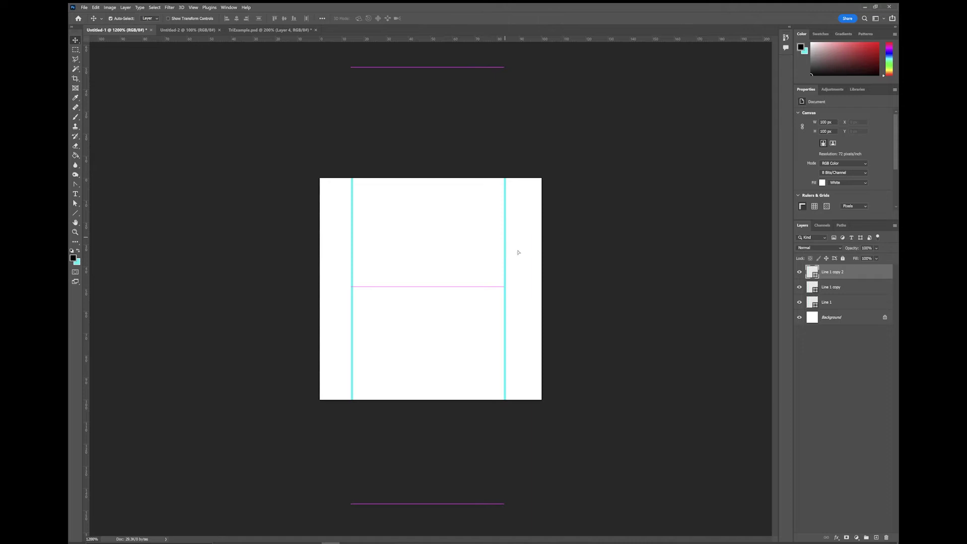
pyautogui.keyDown('shift'); pyautogui.click(841, 302); pyautogui.keyUp('shift')
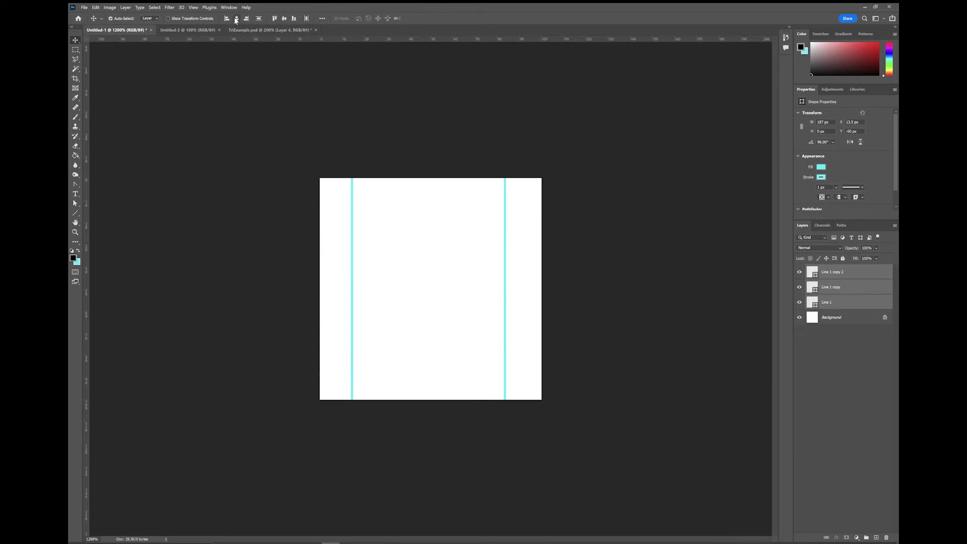
pyautogui.click(306, 19)
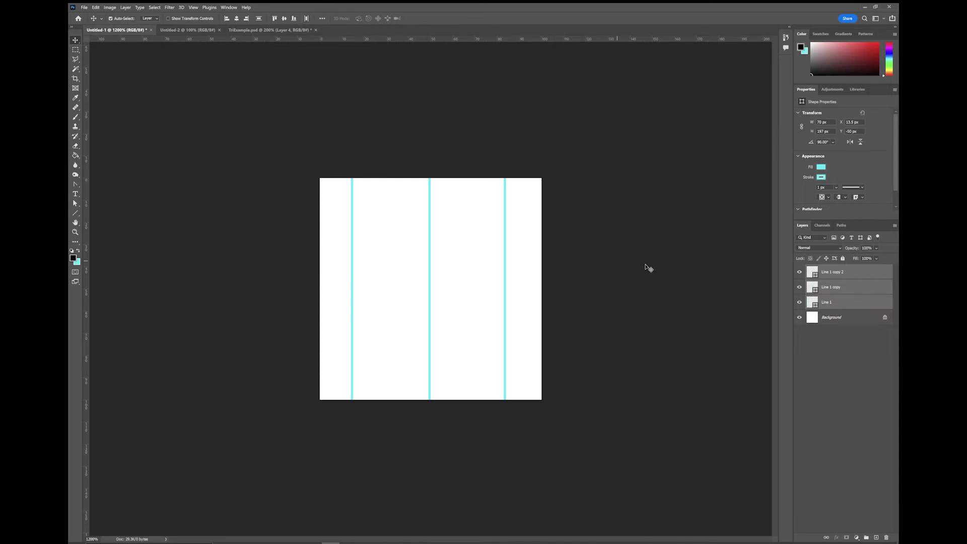
# - Group the three line layers and name the group 'Vertical lines'
pyautogui.click(866, 537)
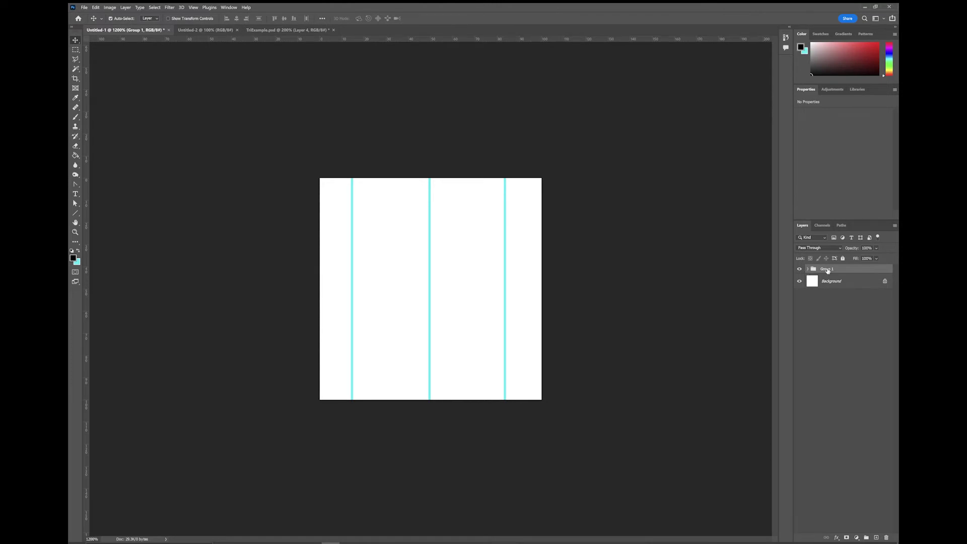
pyautogui.doubleClick(827, 269)
pyautogui.write('Vertical lines')
pyautogui.press('Return')
# - Duplicate the Vertical lines group and rename the copy 'Angled Lines 1'
pyautogui.rightClick(842, 271)
pyautogui.click(799, 270)
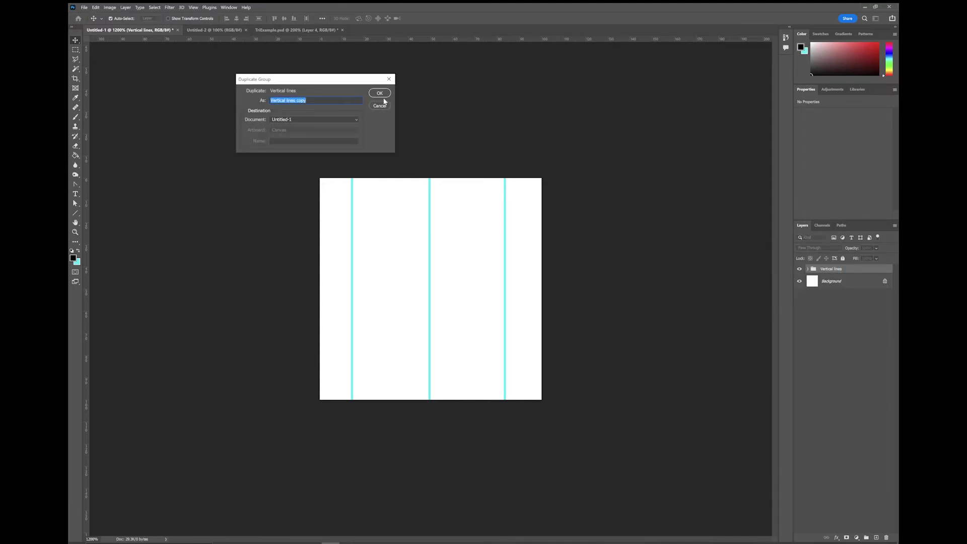
pyautogui.click(380, 93)
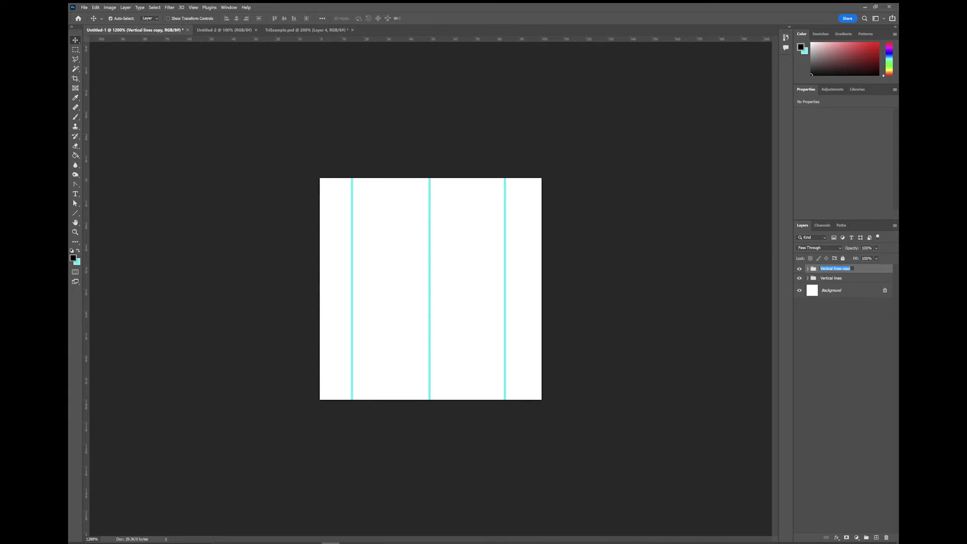
pyautogui.write('Angled Lines 1')
pyautogui.press('Return')
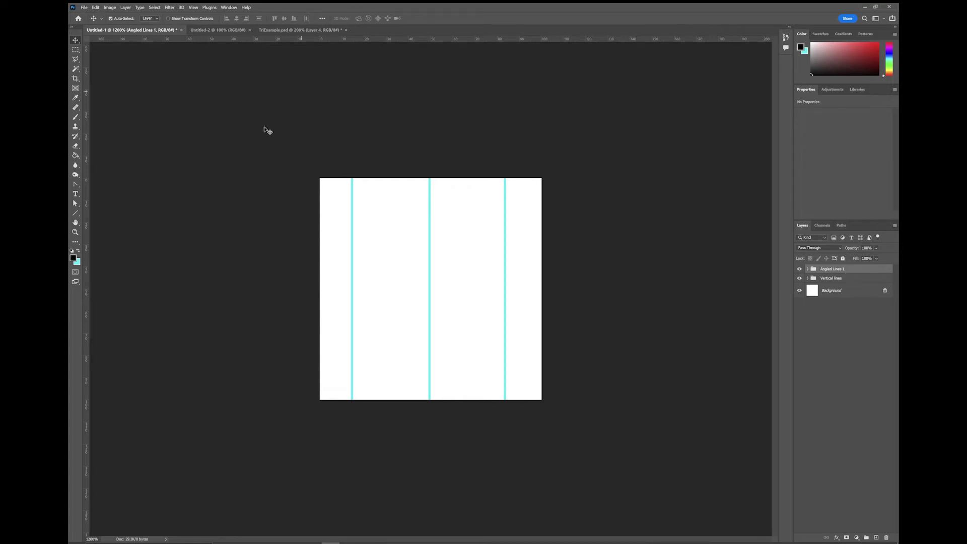
# - Rotate the Angled Lines 1 group 60° with Free Transform so its lines become diagonals
pyautogui.press('ctrl')
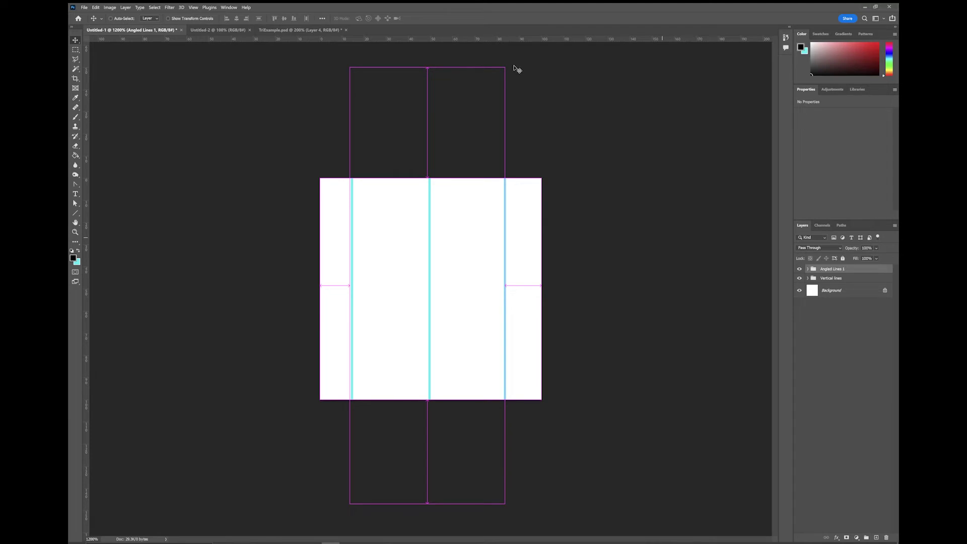
pyautogui.hotkey('ctrl', 't')
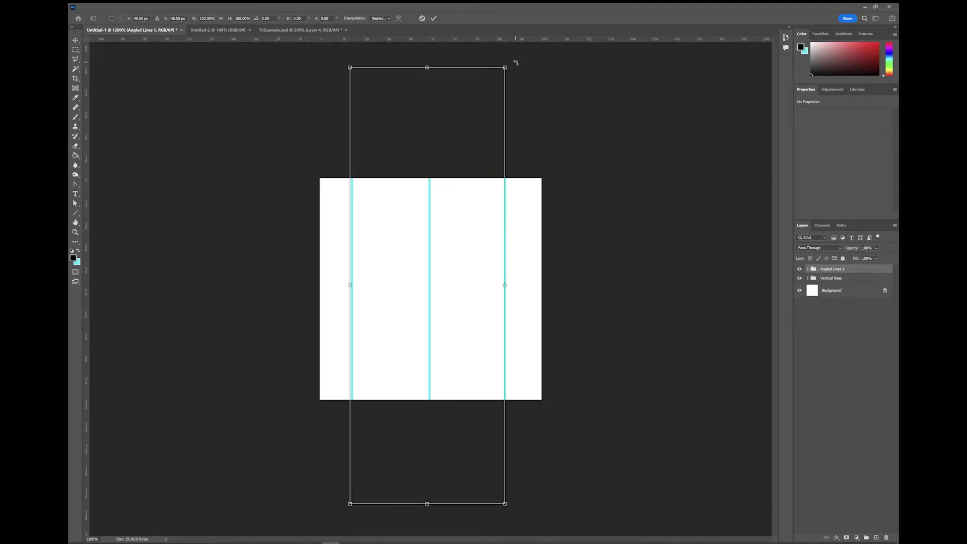
pyautogui.moveTo(513, 58); pyautogui.dragTo(618, 248)
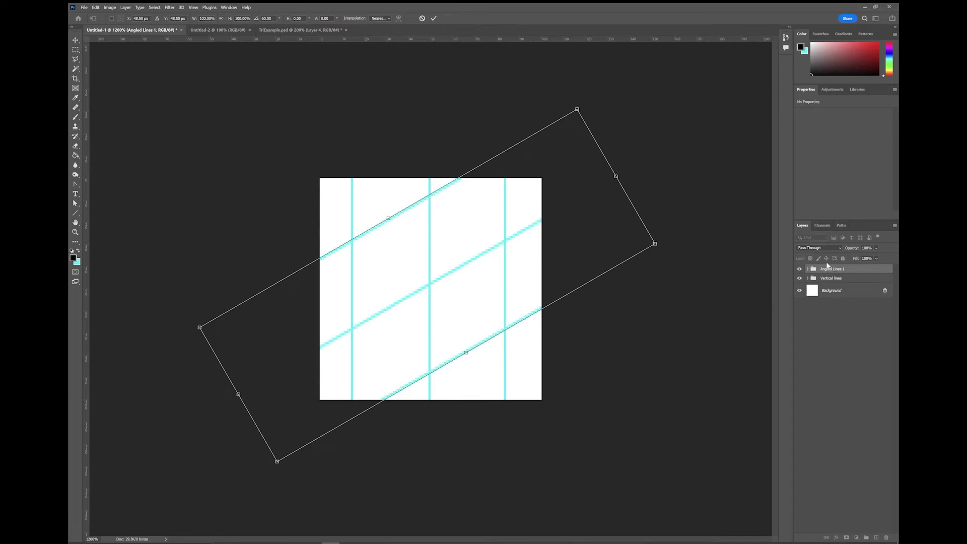
pyautogui.press('Return')
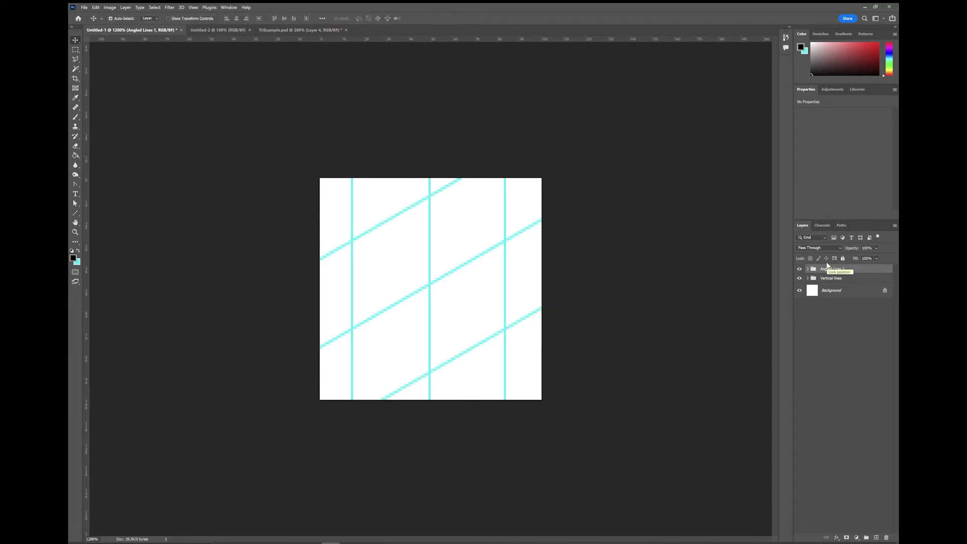
# - Duplicate the Angled Lines 1 group and flip the copy horizontally to cross the diagonals
pyautogui.rightClick(830, 270)
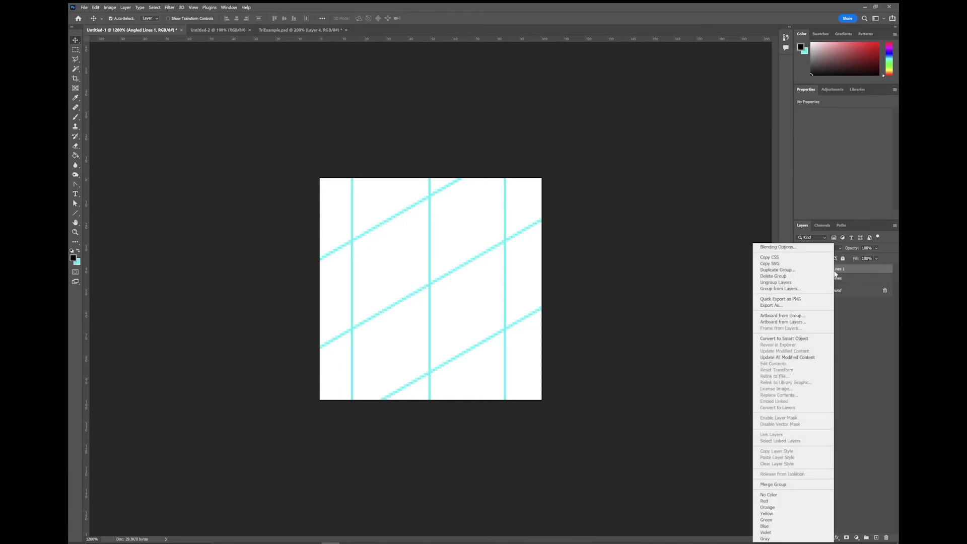
pyautogui.click(806, 269)
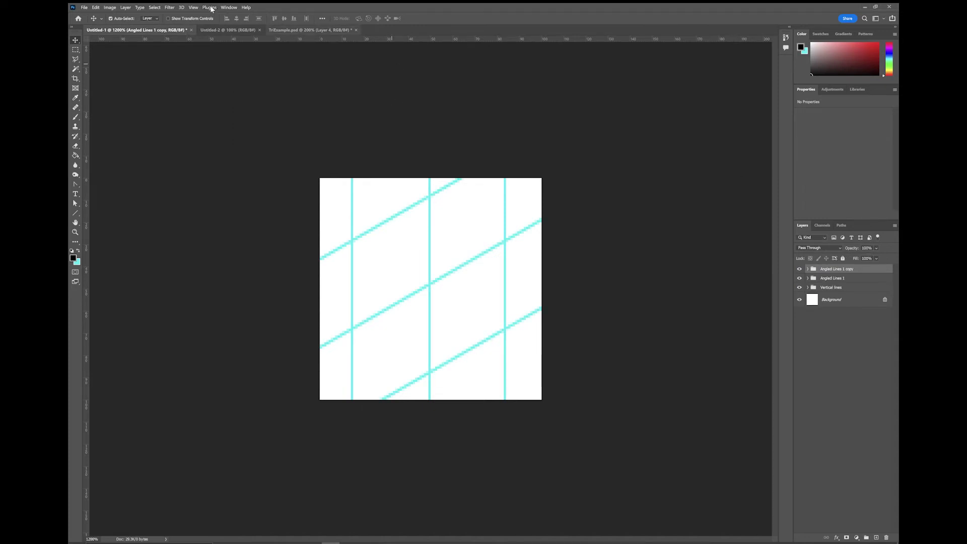
pyautogui.click(95, 7)
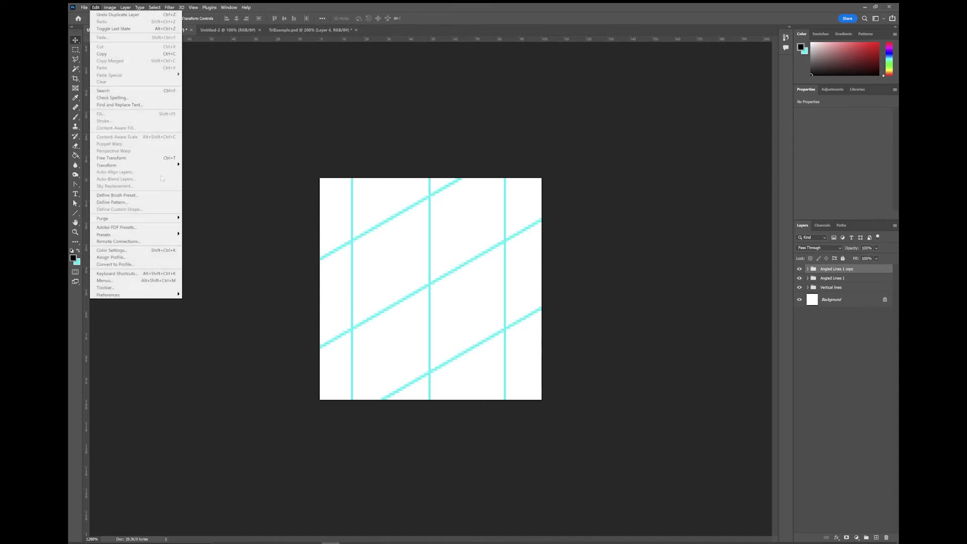
pyautogui.moveTo(167, 165)
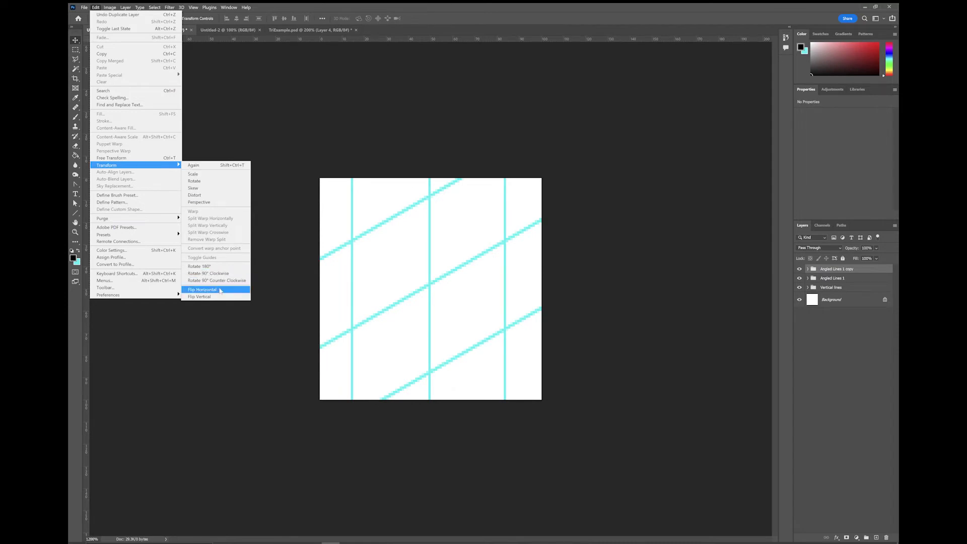
pyautogui.click(202, 290)
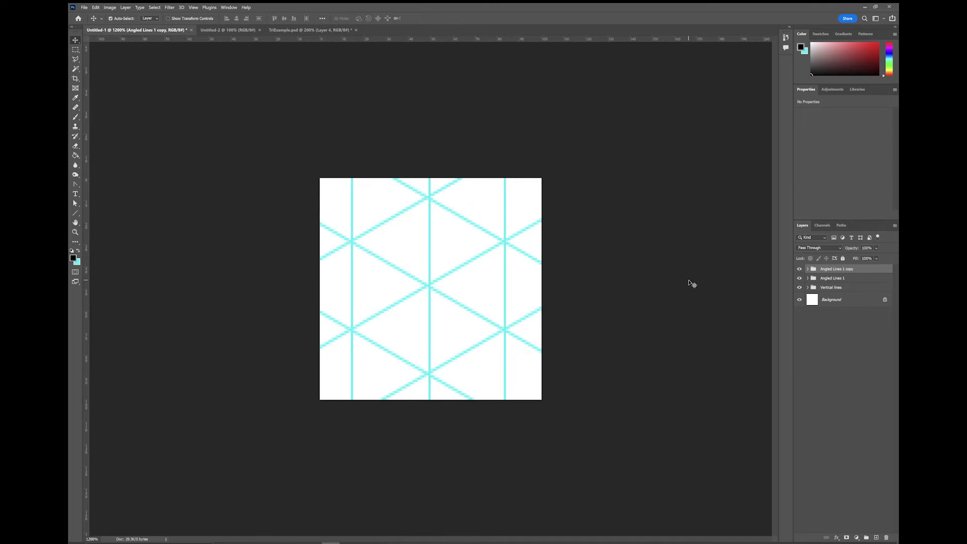
# - Crop the canvas to a 68 × 79 px tile holding one repeat of the lattice
pyautogui.click(75, 78)
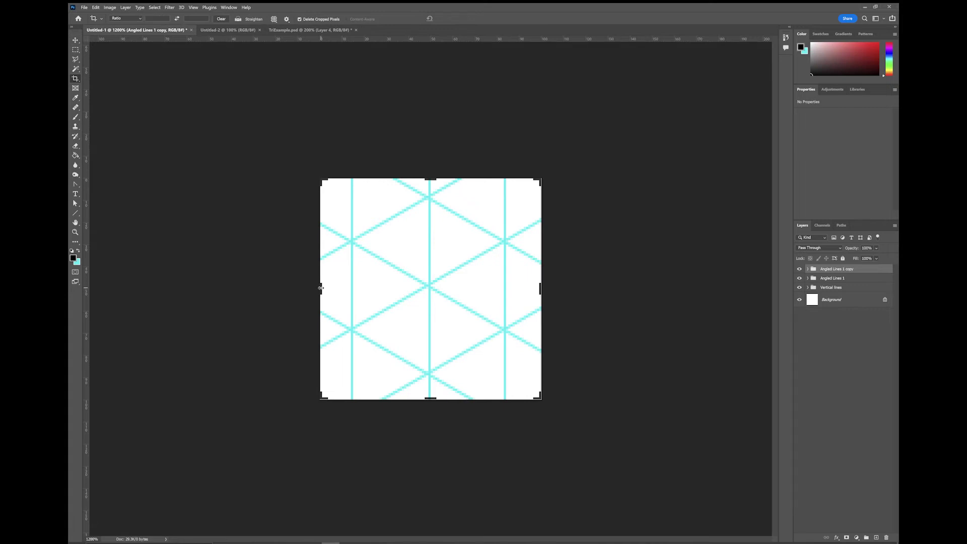
pyautogui.moveTo(322, 289); pyautogui.dragTo(337, 289)
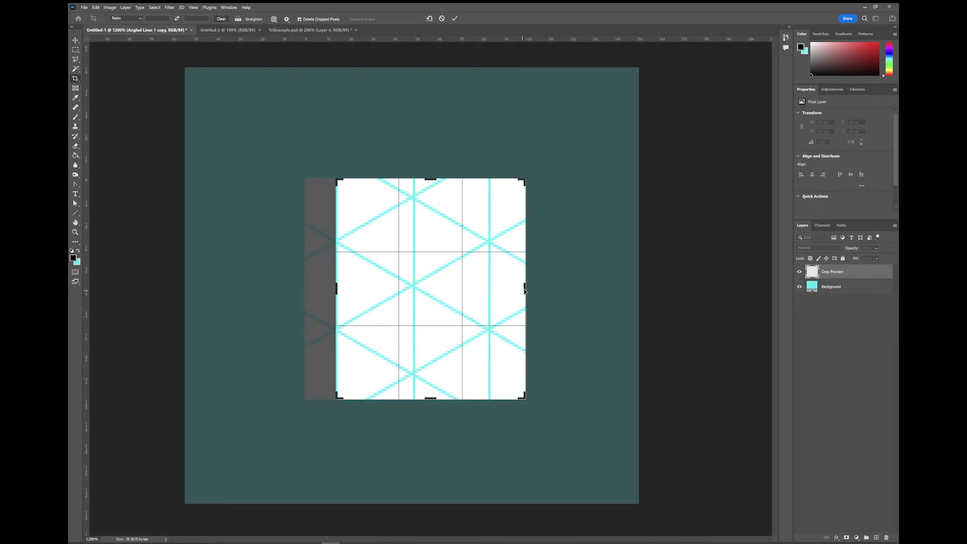
pyautogui.moveTo(524, 290); pyautogui.dragTo(506, 288)
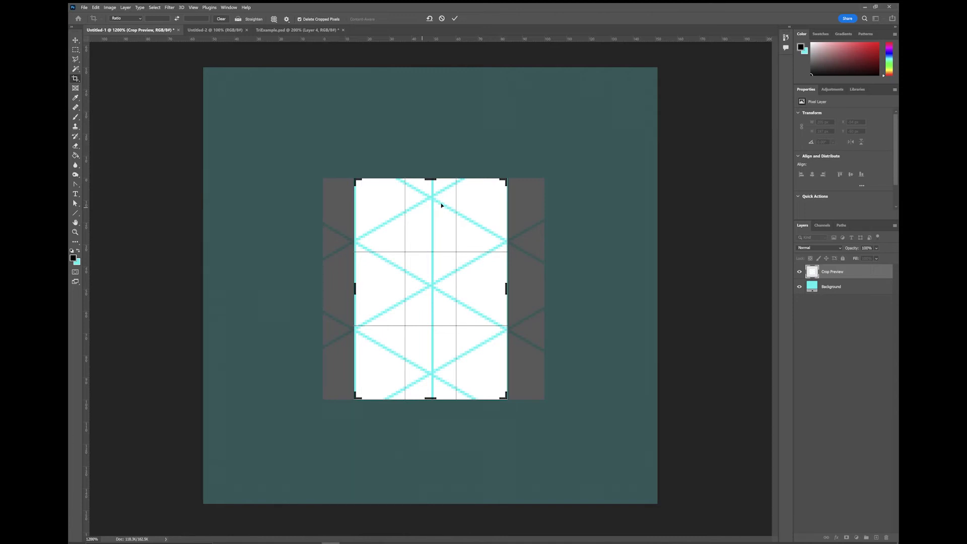
pyautogui.moveTo(431, 179); pyautogui.dragTo(430, 188)
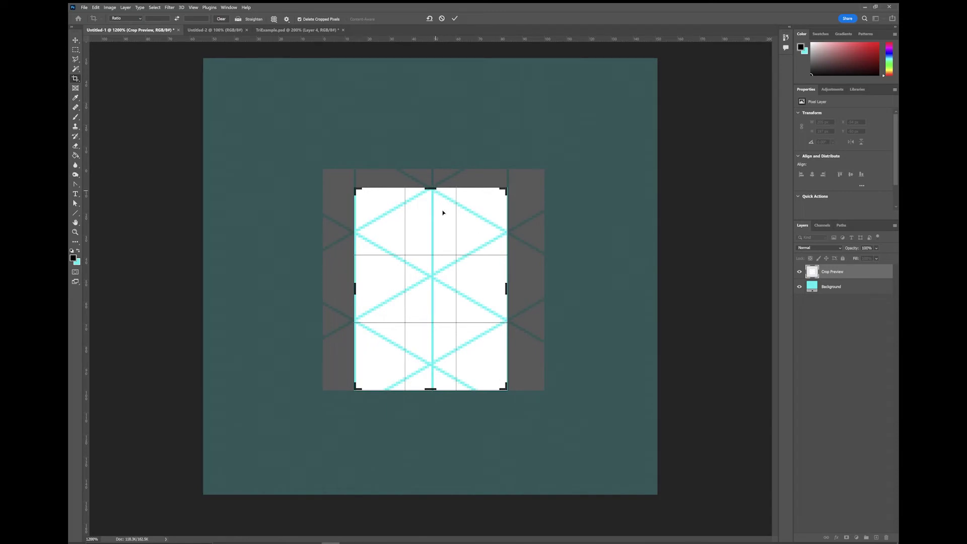
pyautogui.moveTo(432, 389); pyautogui.dragTo(437, 376)
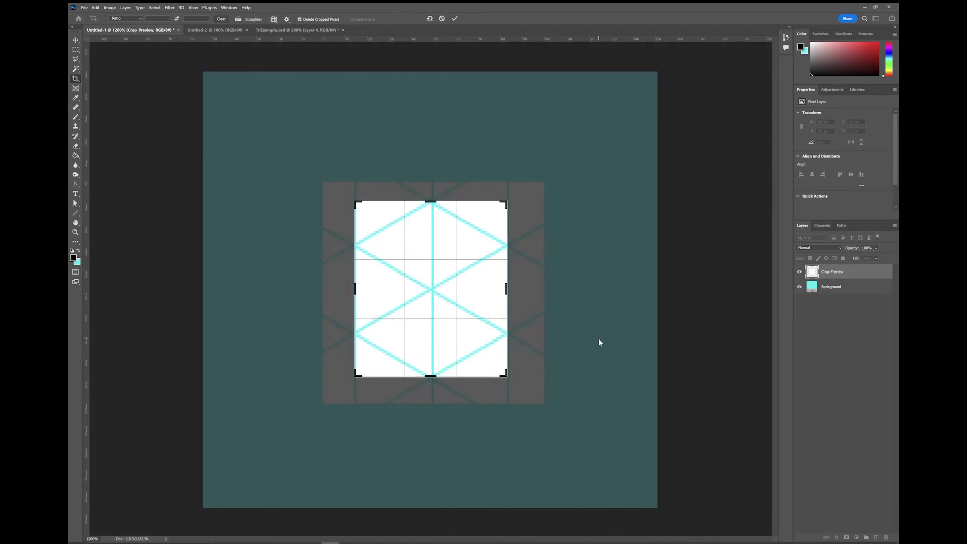
pyautogui.press('Return')
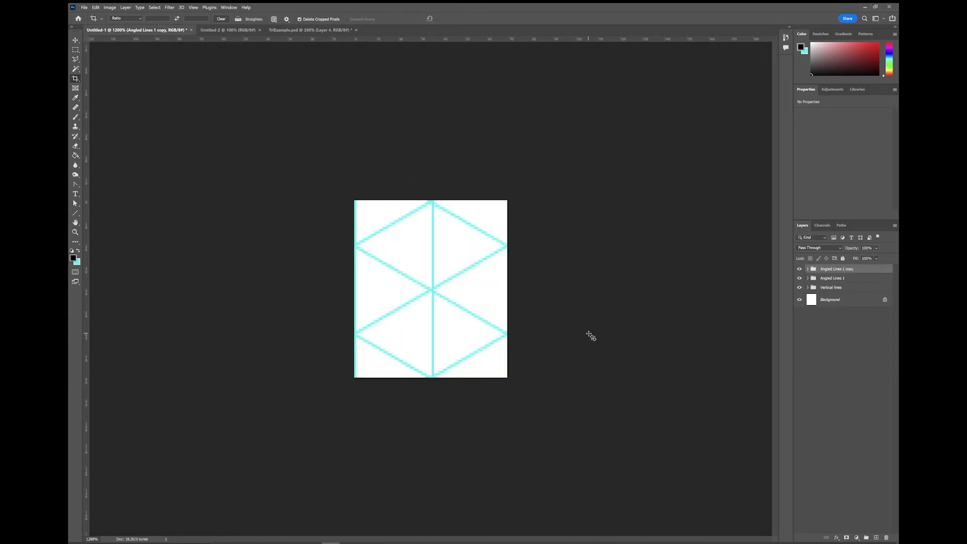
# - Select all line groups and save the tile as pattern 'Isometric Tutorial' in the Isometric group
pyautogui.press('m')
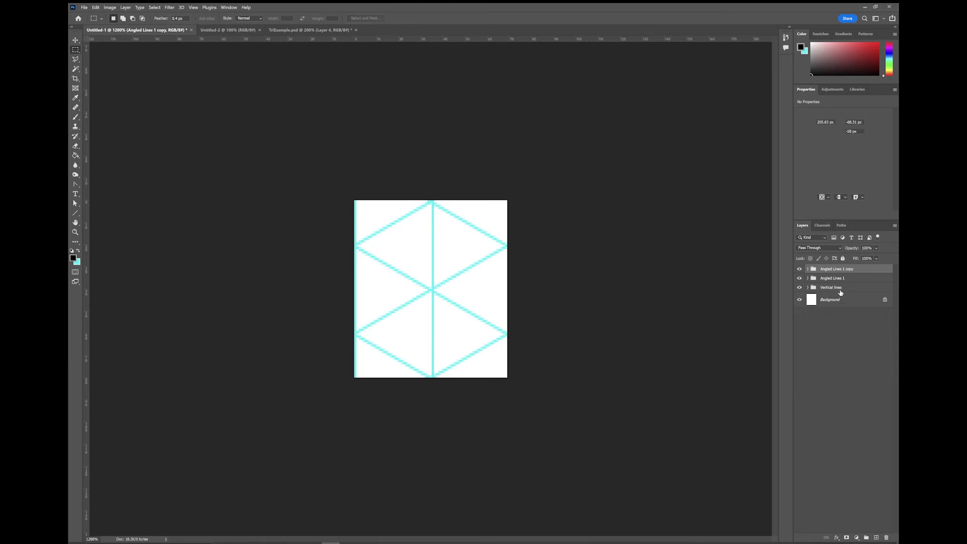
pyautogui.keyDown('shift'); pyautogui.click(833, 288); pyautogui.keyUp('shift')
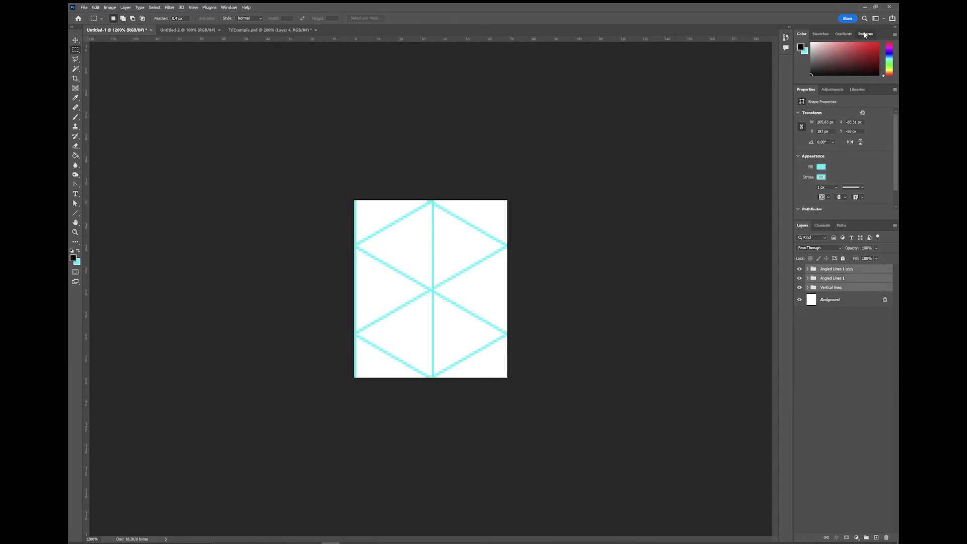
pyautogui.click(865, 34)
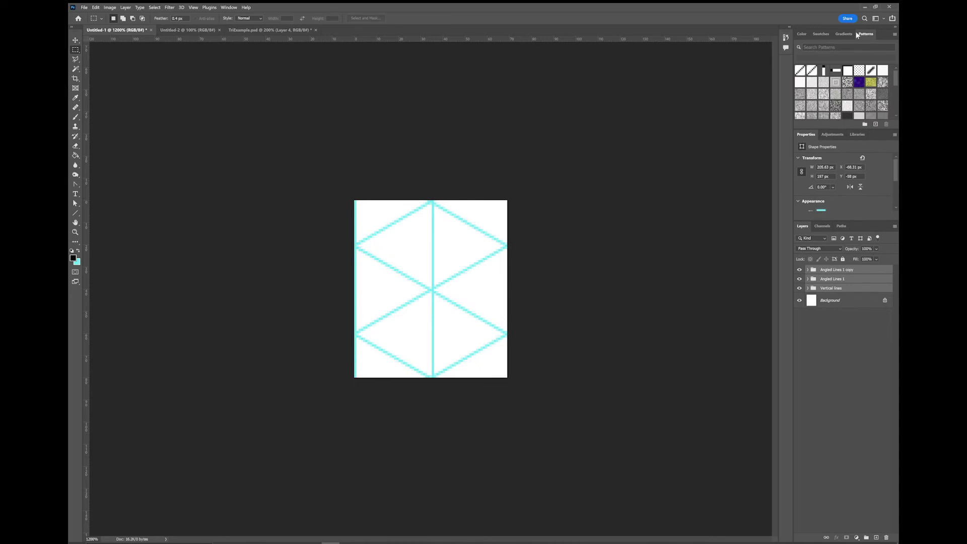
pyautogui.scroll(-5, 897, 81)
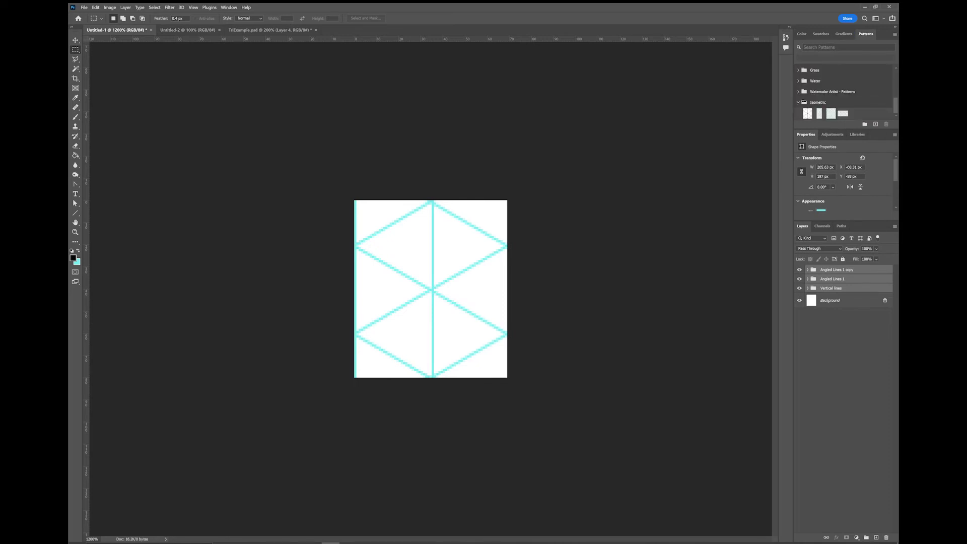
pyautogui.click(875, 124)
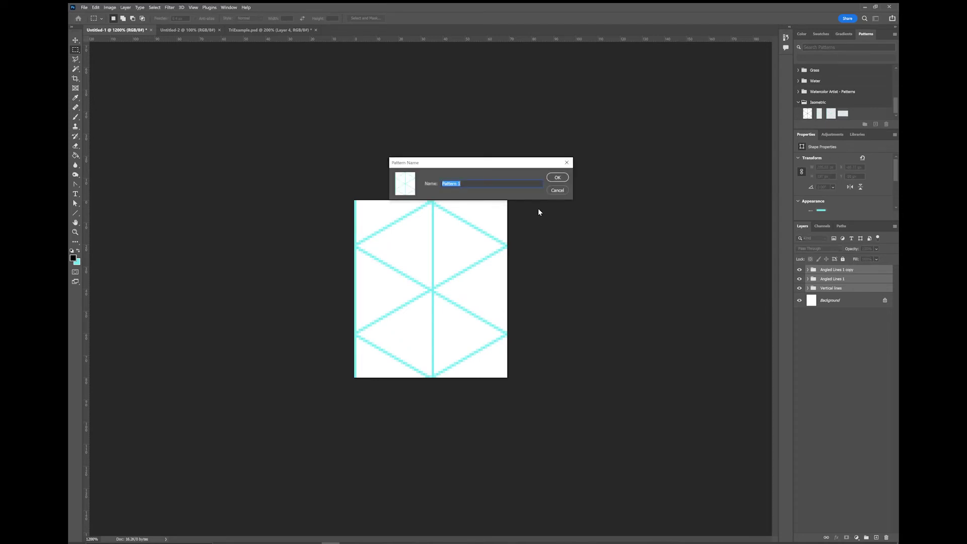
pyautogui.press('BackSpace')
pyautogui.click(557, 177)
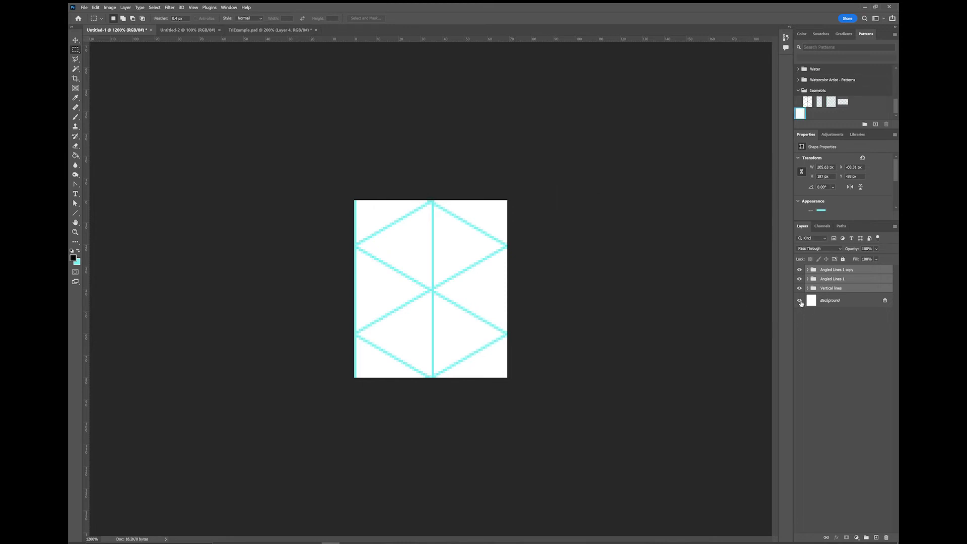
# - Hide the white Background layer and save a second pattern 'Isometric Tutorial No Background'
pyautogui.click(800, 301)
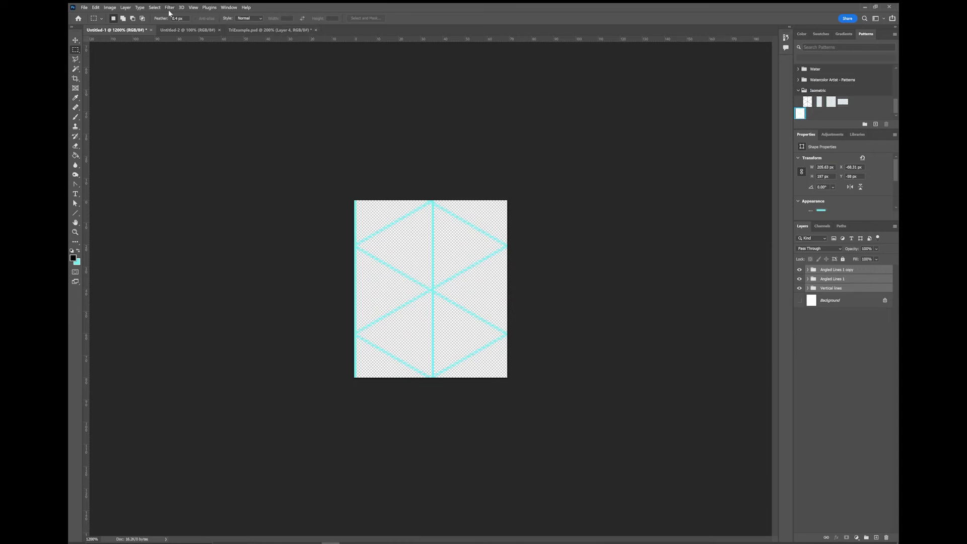
pyautogui.click(85, 8)
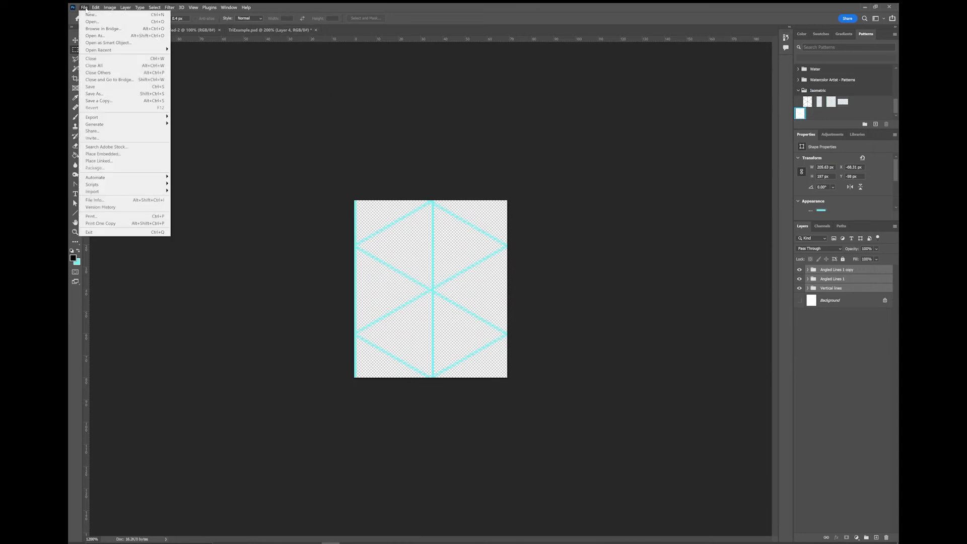
pyautogui.click(84, 8)
pyautogui.click(875, 124)
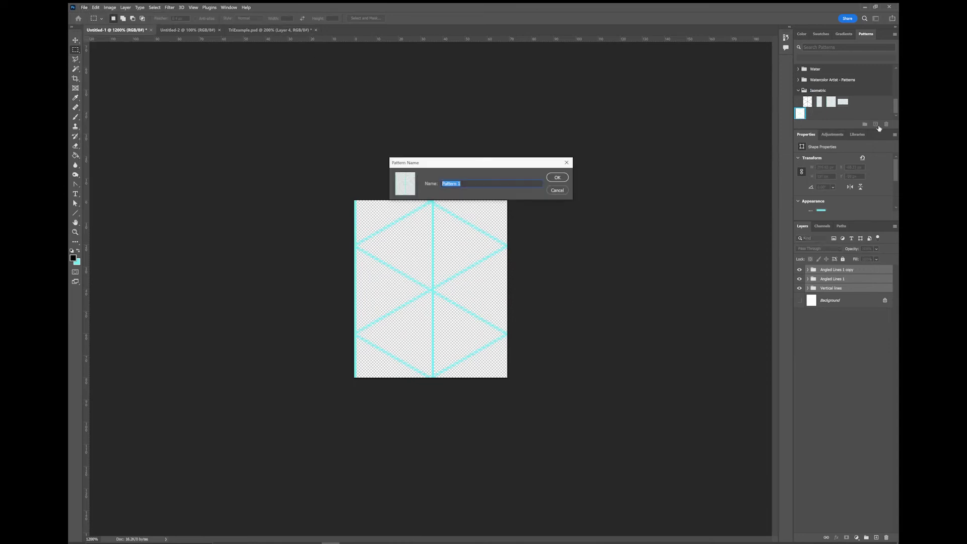
pyautogui.write('Isometric Tutoria')
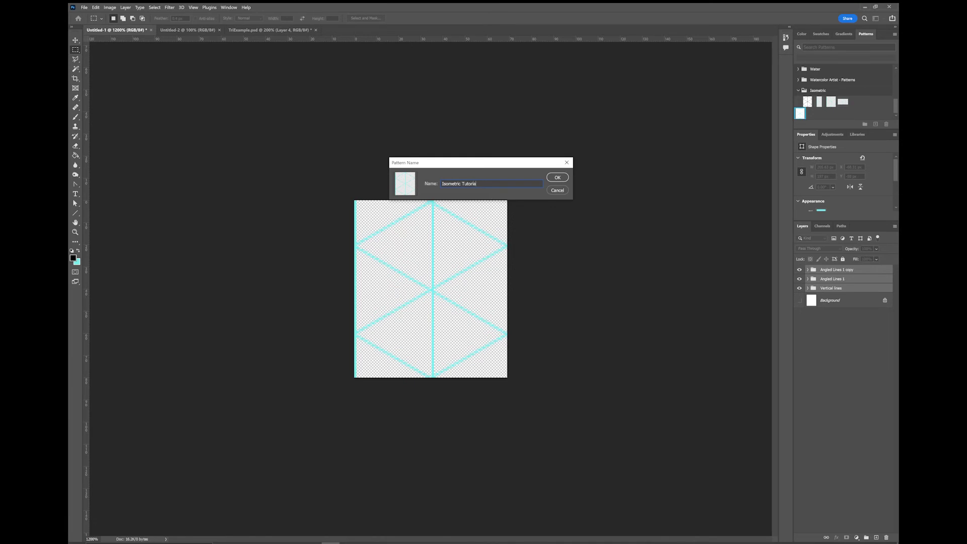
pyautogui.write('l No Background')
pyautogui.press('Return')
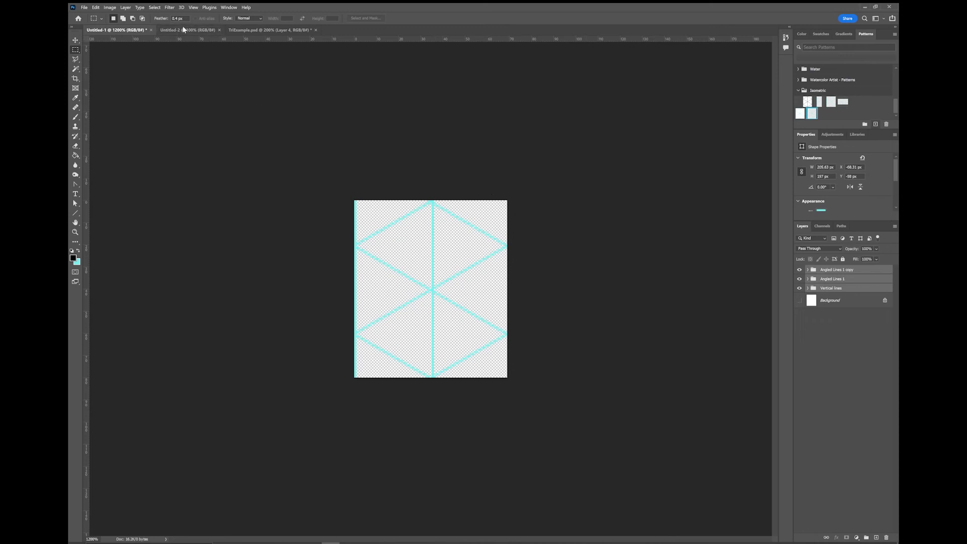
# - In Untitled-2, set the Paint Bucket source to Pattern using the new isometric pattern
pyautogui.click(213, 29)
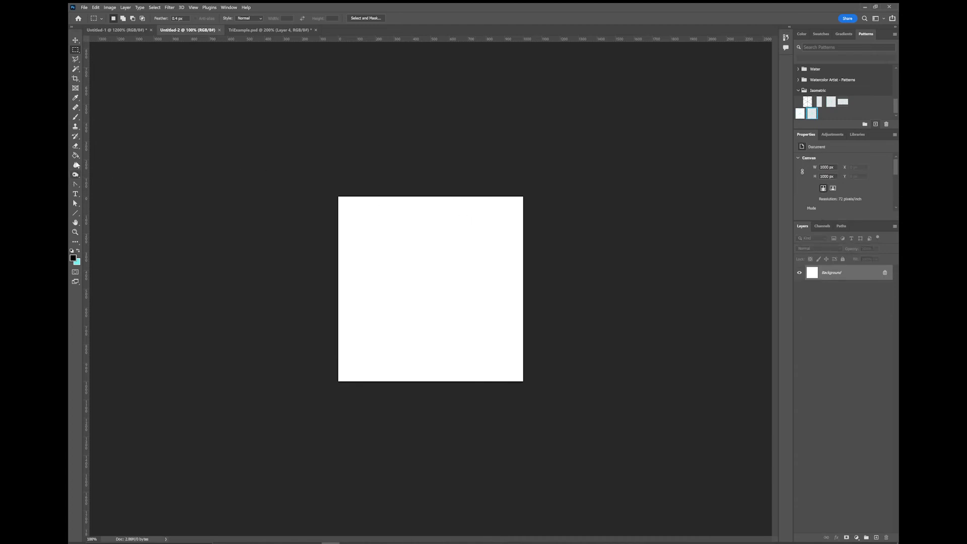
pyautogui.click(76, 157)
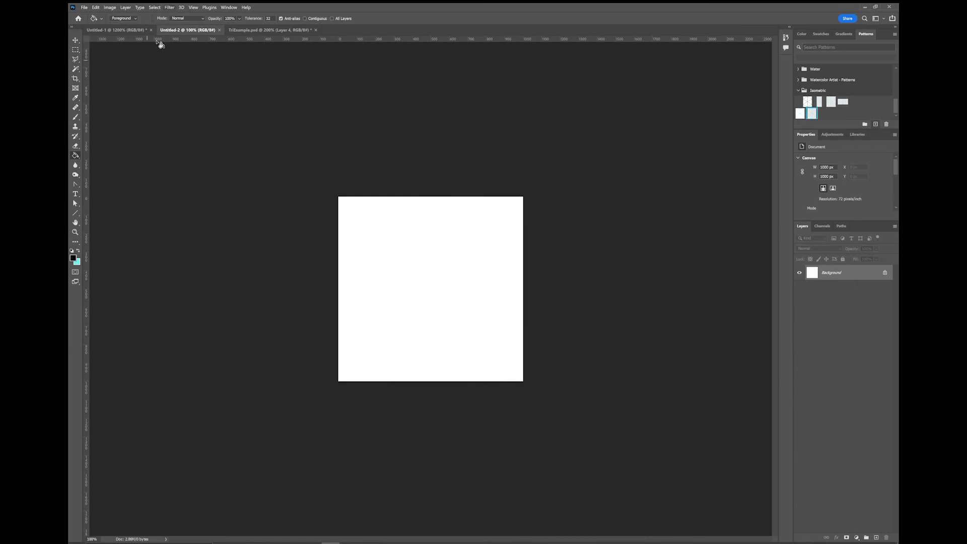
pyautogui.click(135, 20)
pyautogui.click(124, 30)
pyautogui.click(151, 19)
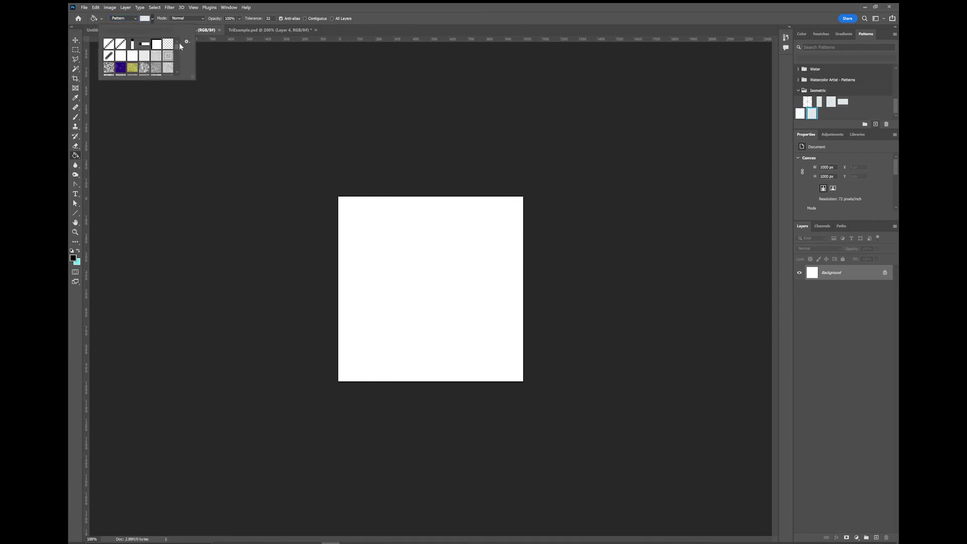
pyautogui.scroll(-5, 179, 76)
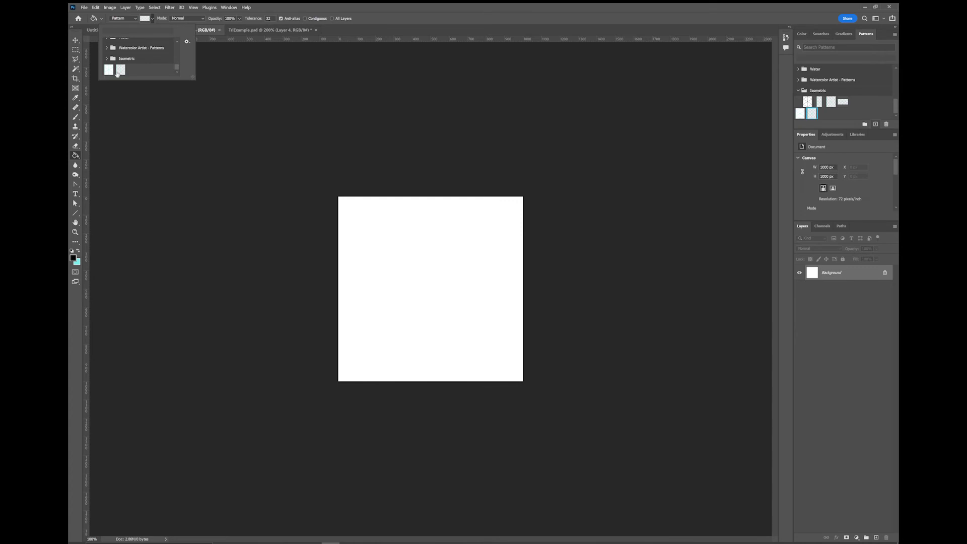
pyautogui.doubleClick(120, 72)
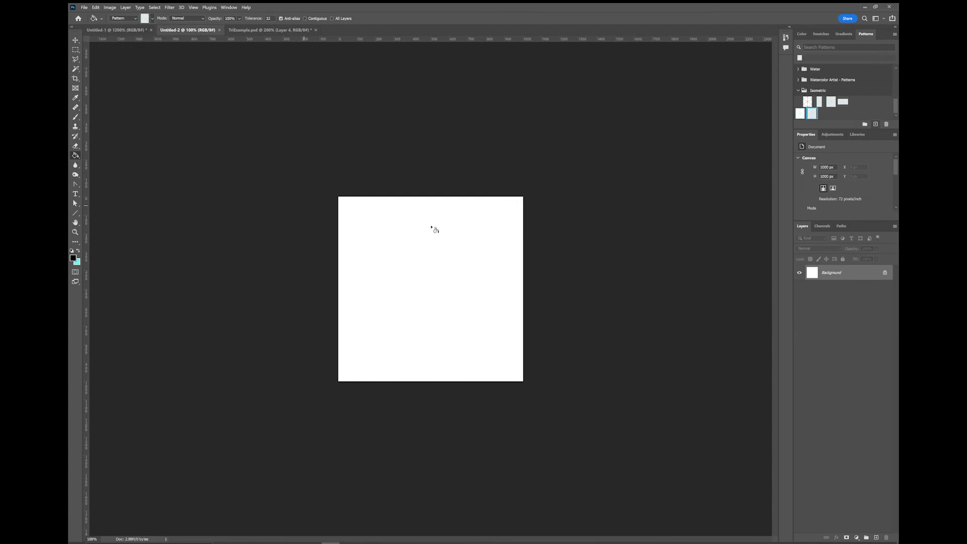
# - Trial-fill the canvas with the isometric pattern, then undo the fill
pyautogui.click(422, 246)
pyautogui.click(422, 246)
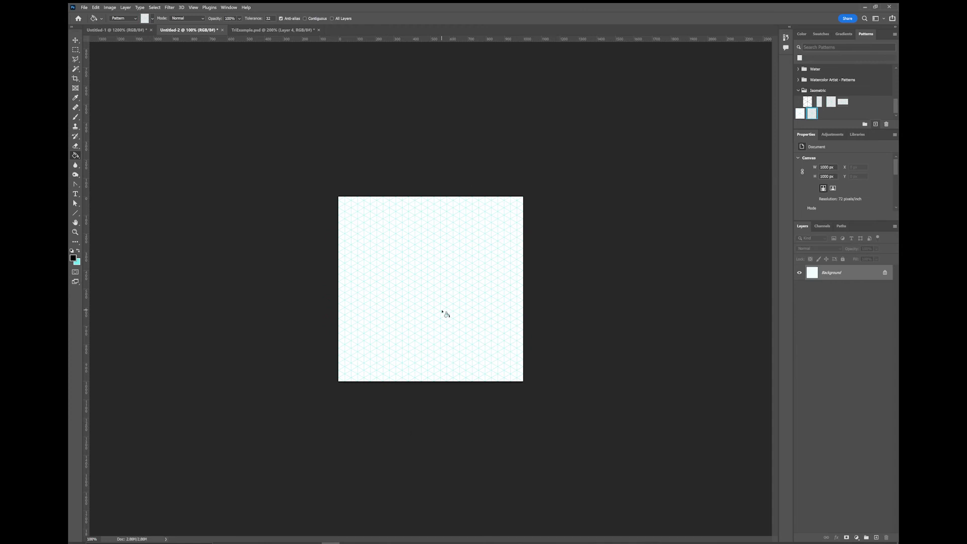
pyautogui.hotkey('ctrl', 'z')
# - Add a new Pattern fill layer via Layer > New Fill Layer > Pattern, named Pattern Fill 1
pyautogui.click(155, 7)
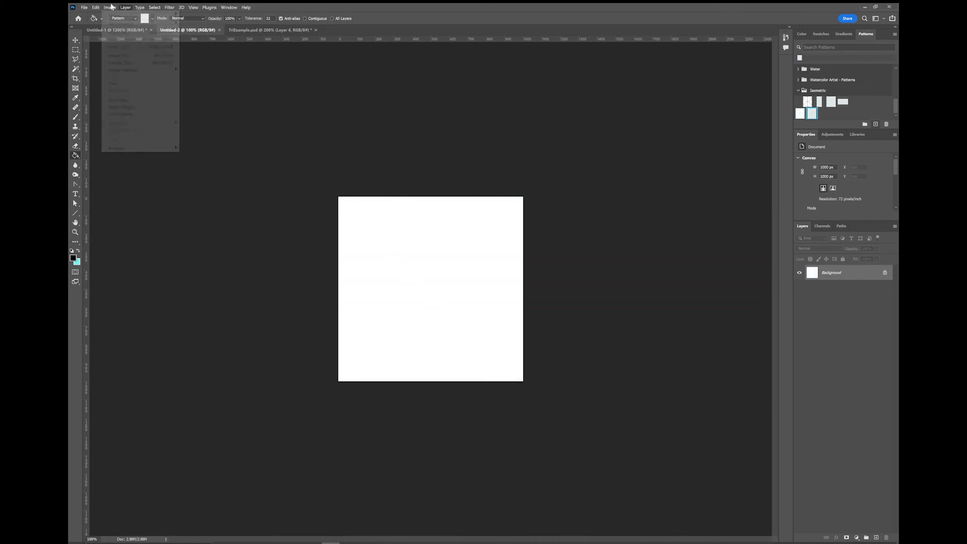
pyautogui.moveTo(121, 8)
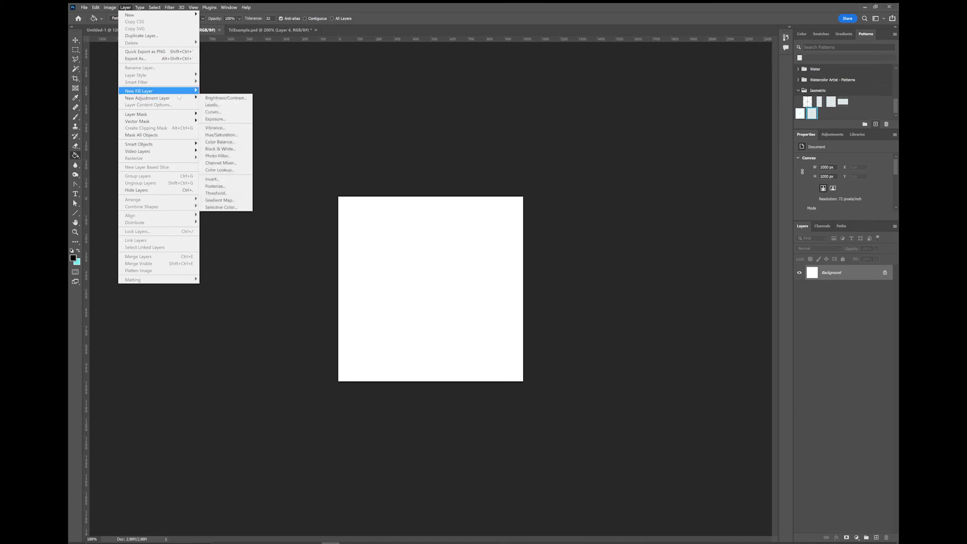
pyautogui.moveTo(179, 94)
pyautogui.click(213, 105)
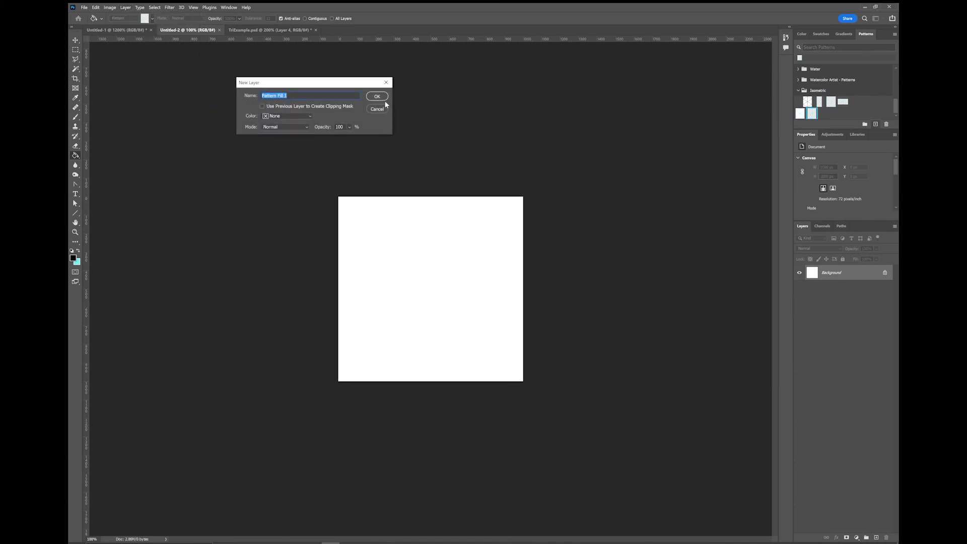
# - Fill the Pattern Fill 1 layer with the new Isometric grid pattern, scaled down to a finer grid
pyautogui.click(381, 98)
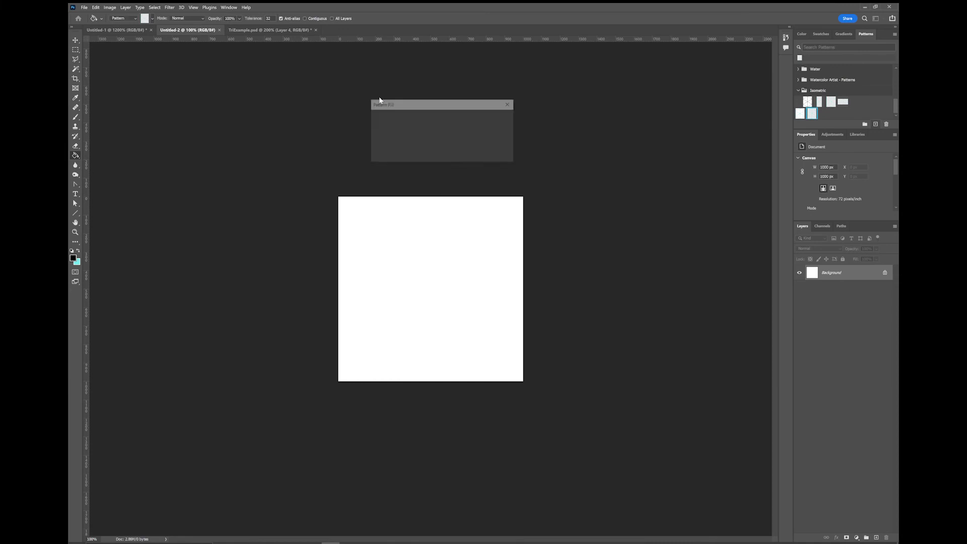
pyautogui.click(398, 126)
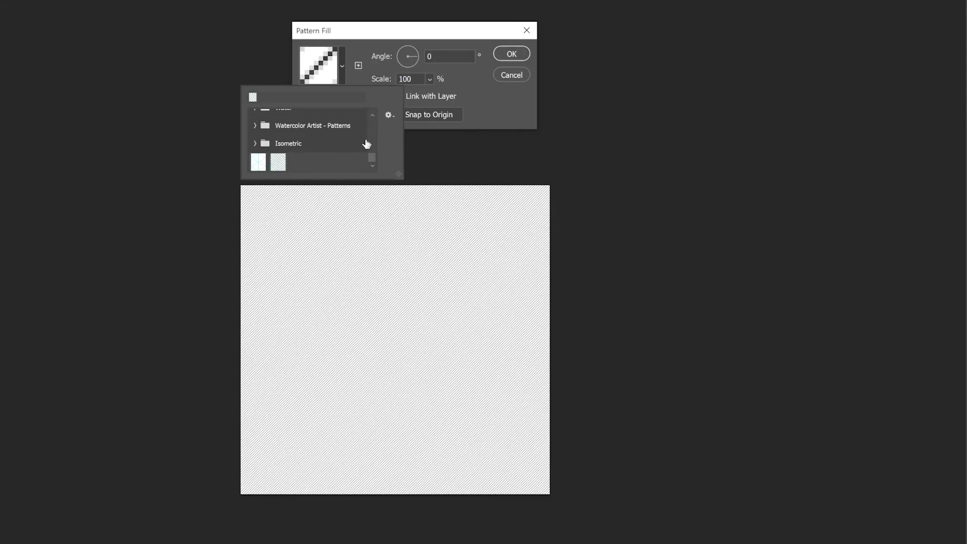
pyautogui.doubleClick(277, 161)
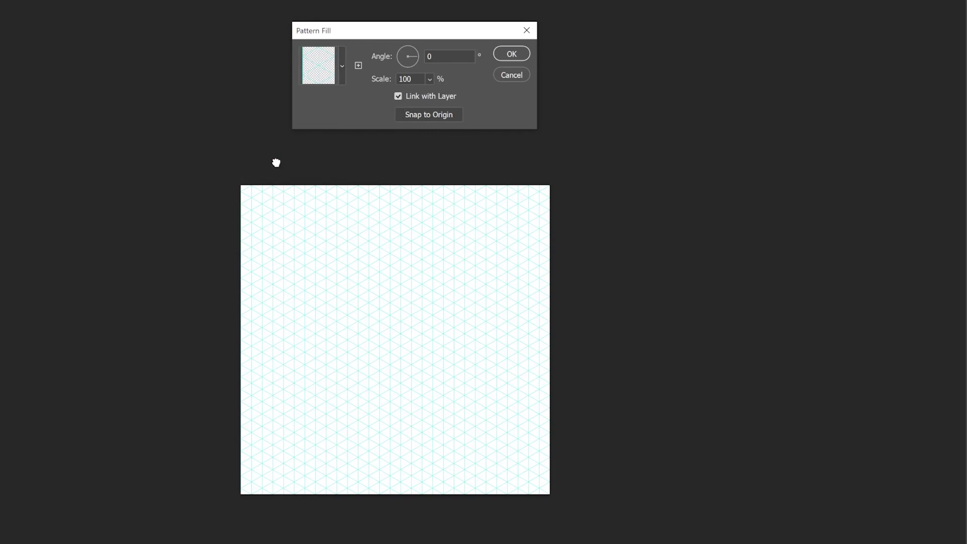
pyautogui.click(429, 79)
pyautogui.moveTo(440, 98); pyautogui.dragTo(434, 94)
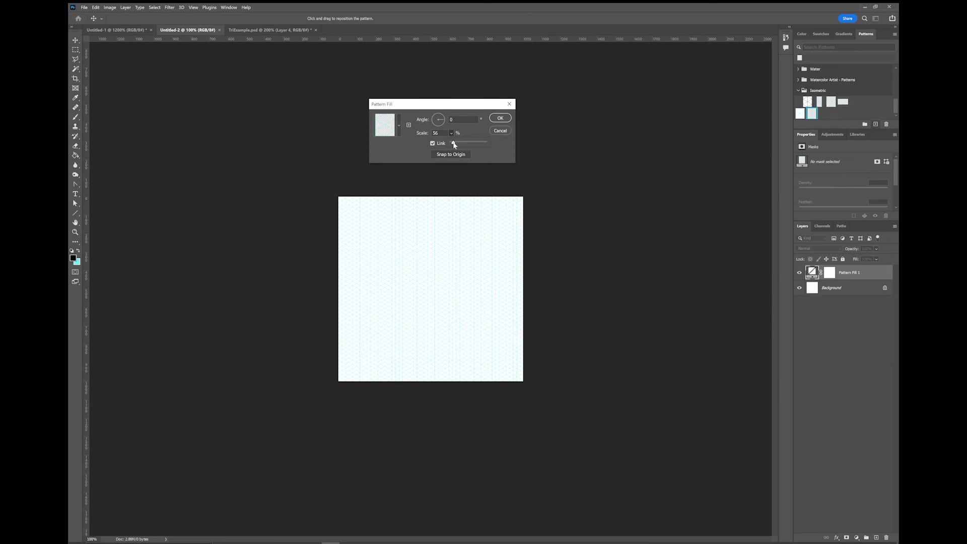
pyautogui.click(512, 53)
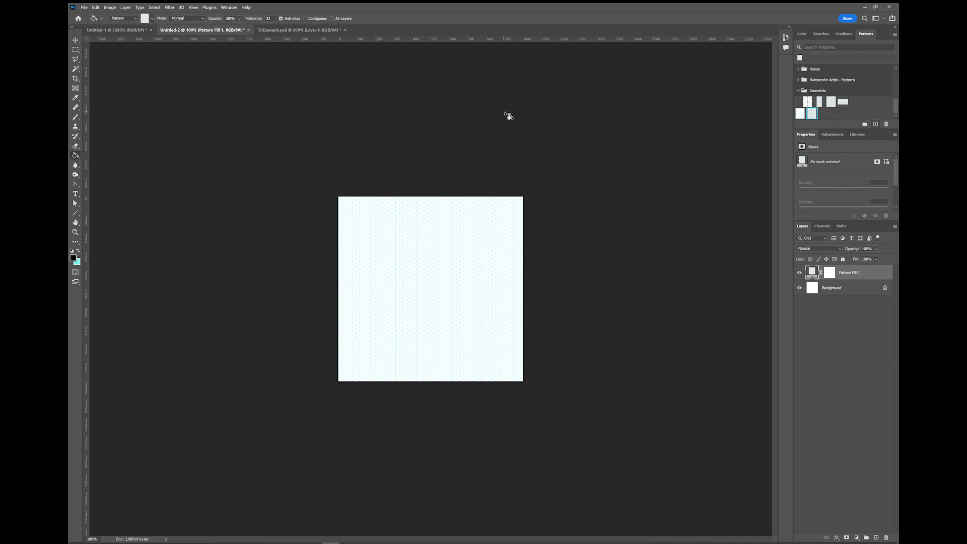
# - Go via the Untitled-1 tile document to TriExample.psd, showing sketched boxes over the grid
pyautogui.click(122, 28)
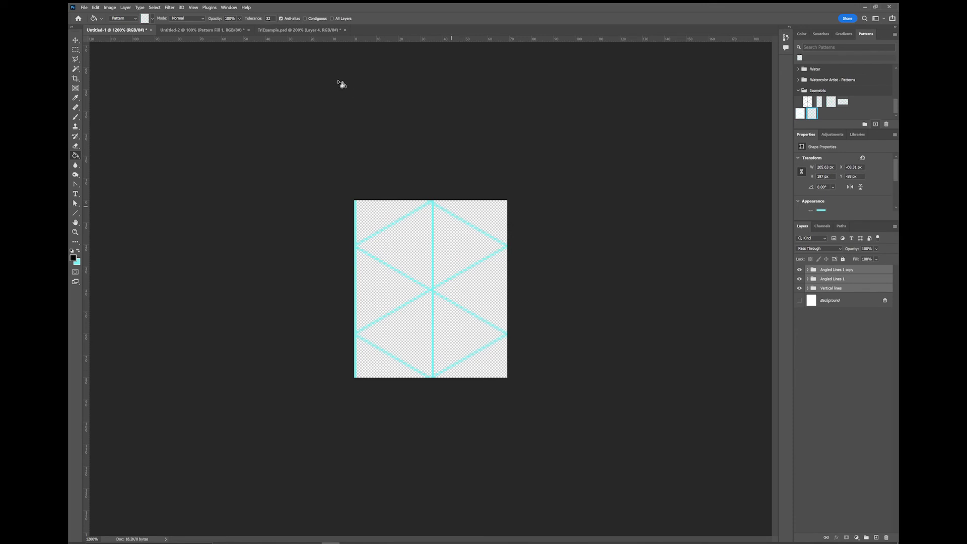
pyautogui.click(293, 30)
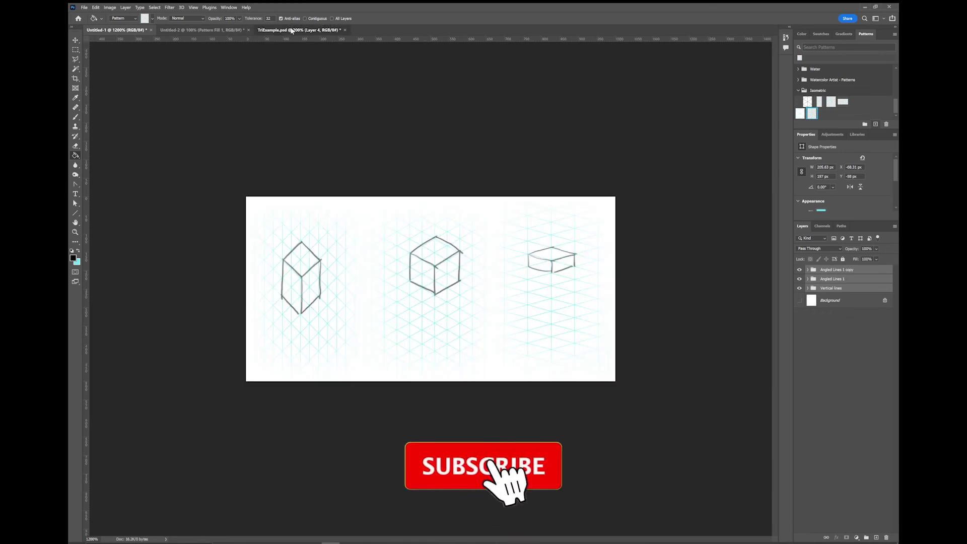